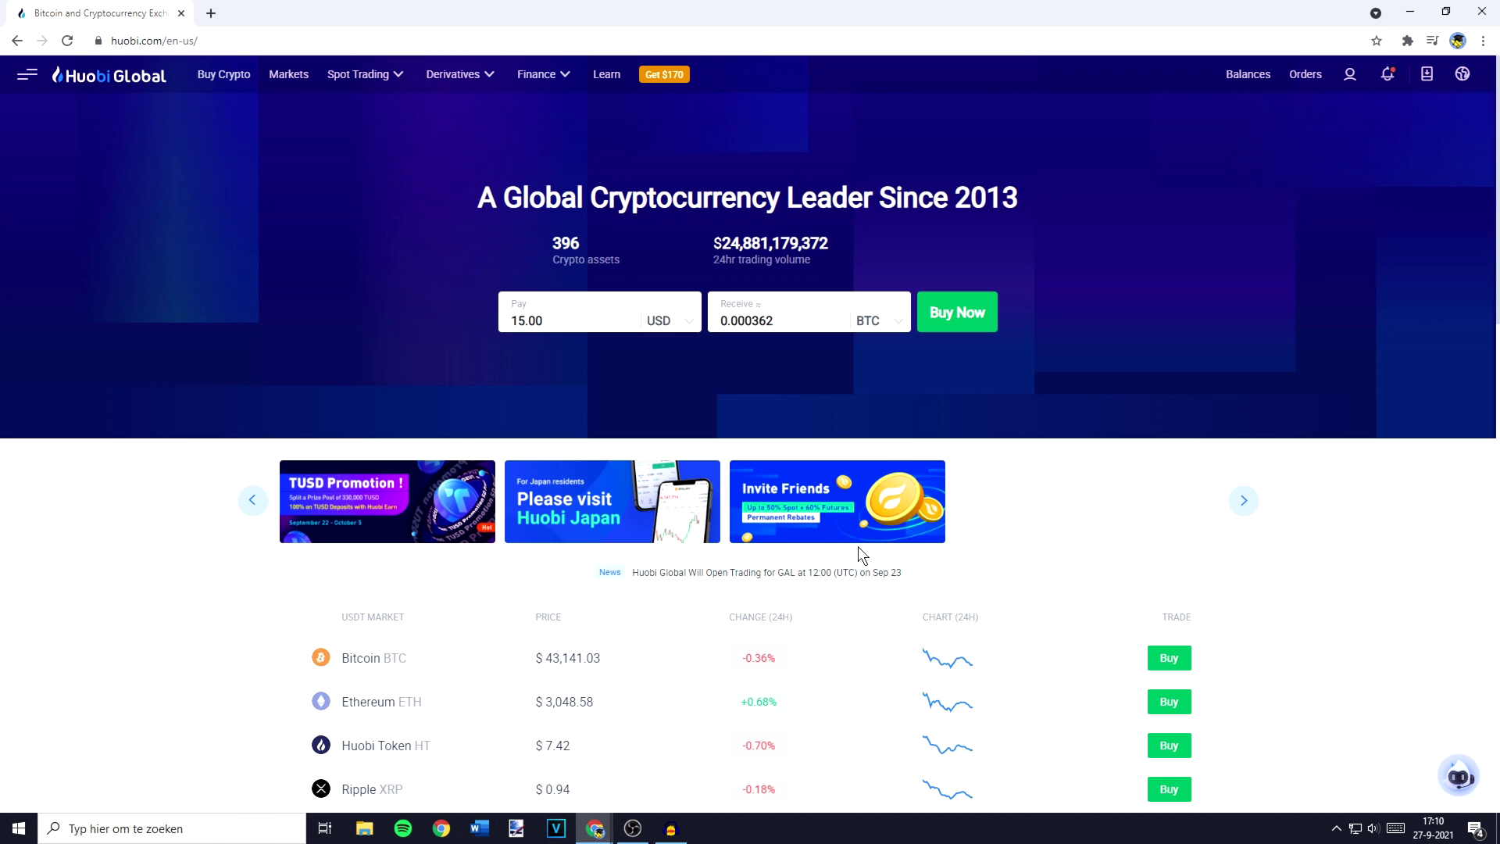
- Open Assets Overview from the Balances menu to see every account balance
{"action": "mouse_move", "coordinate": [1268, 91]}
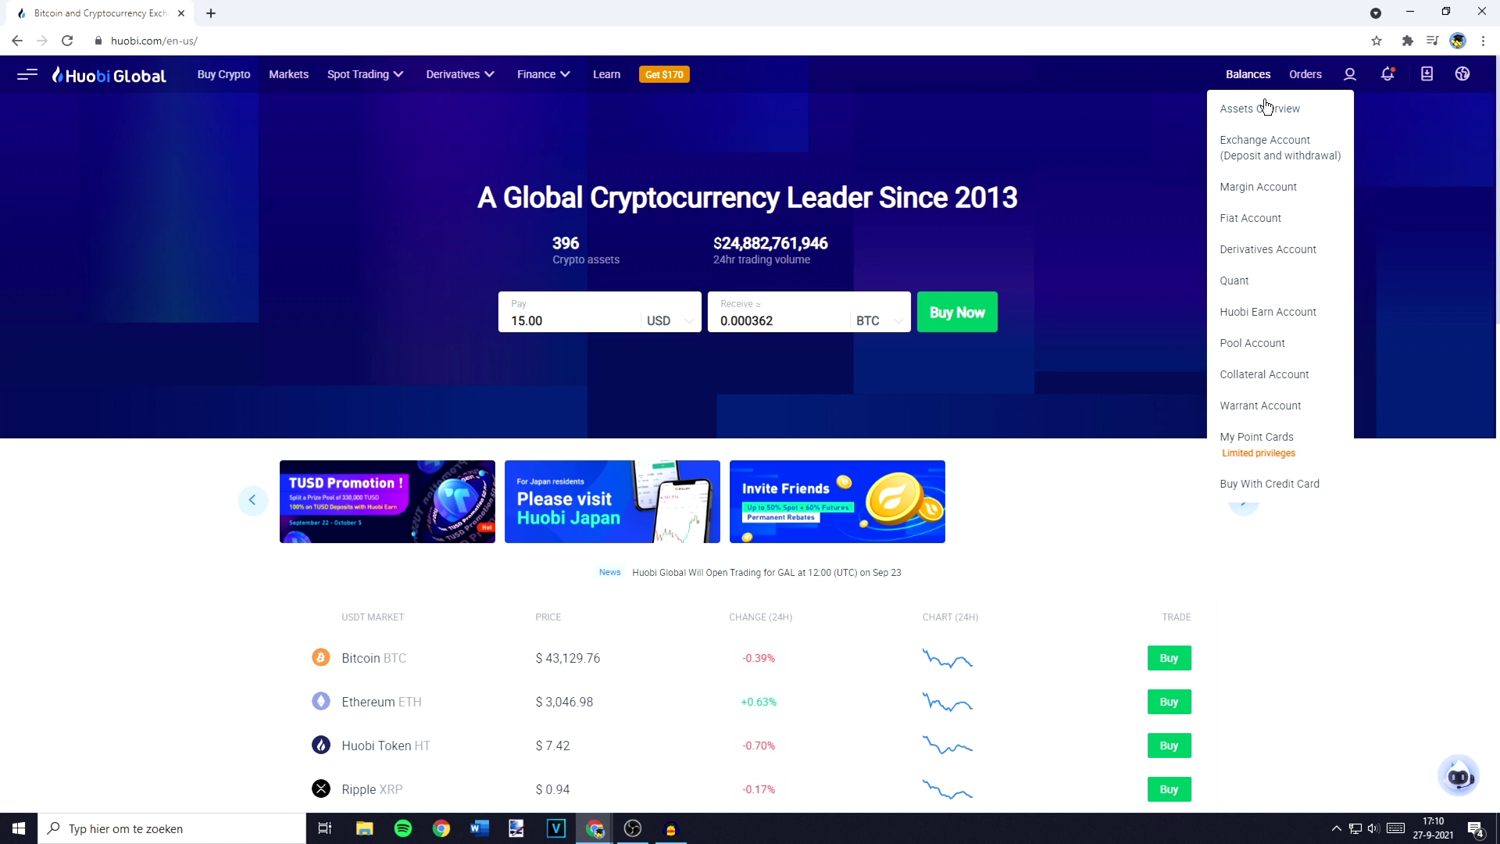
{"action": "left_click", "coordinate": [1259, 114]}
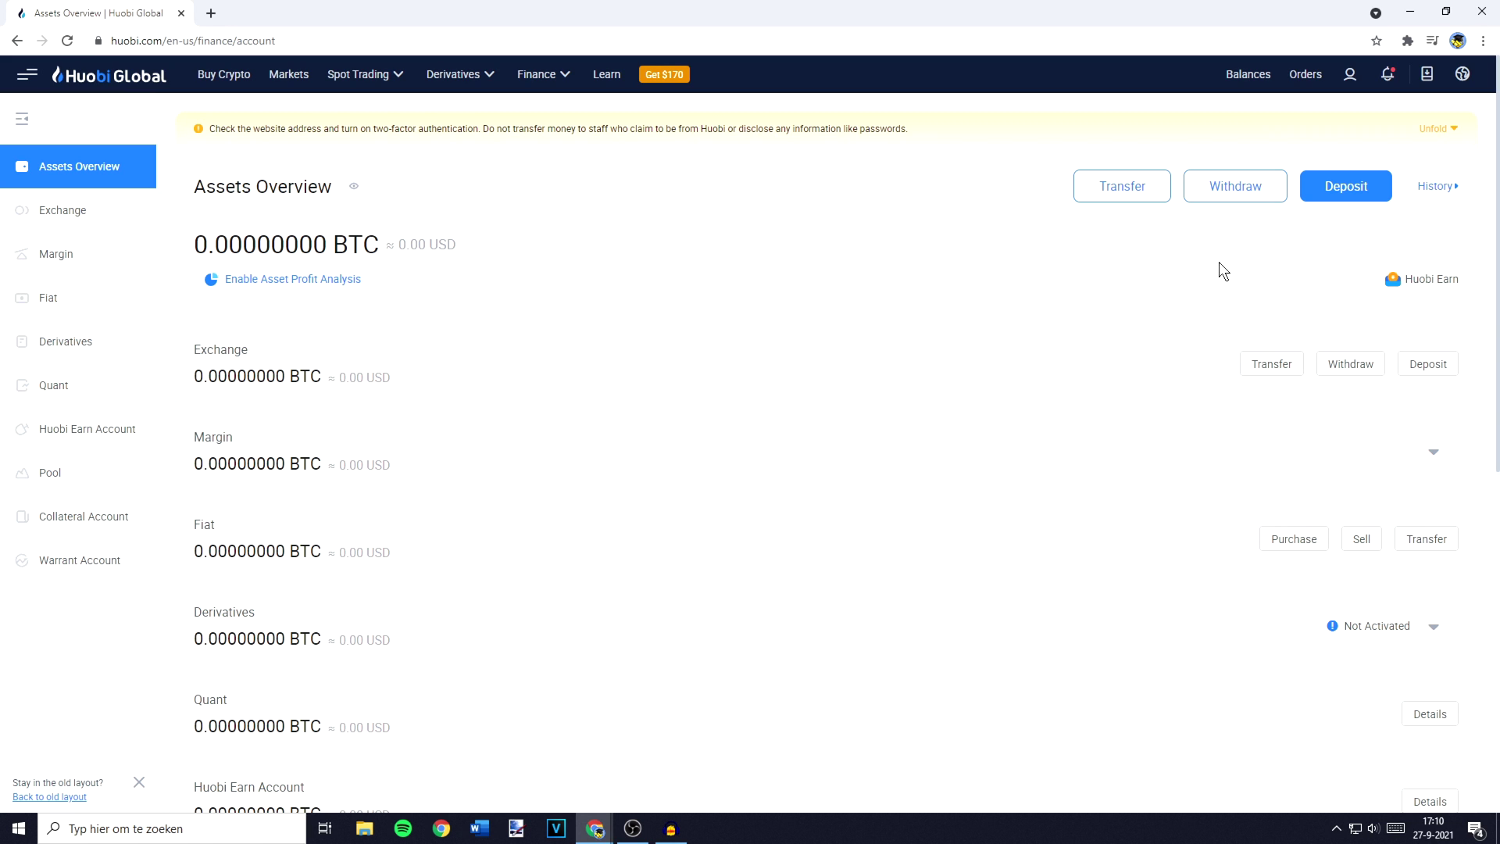
- Start a deposit and pick ALGO (Algorand) as the coin
{"action": "left_click", "coordinate": [1345, 192]}
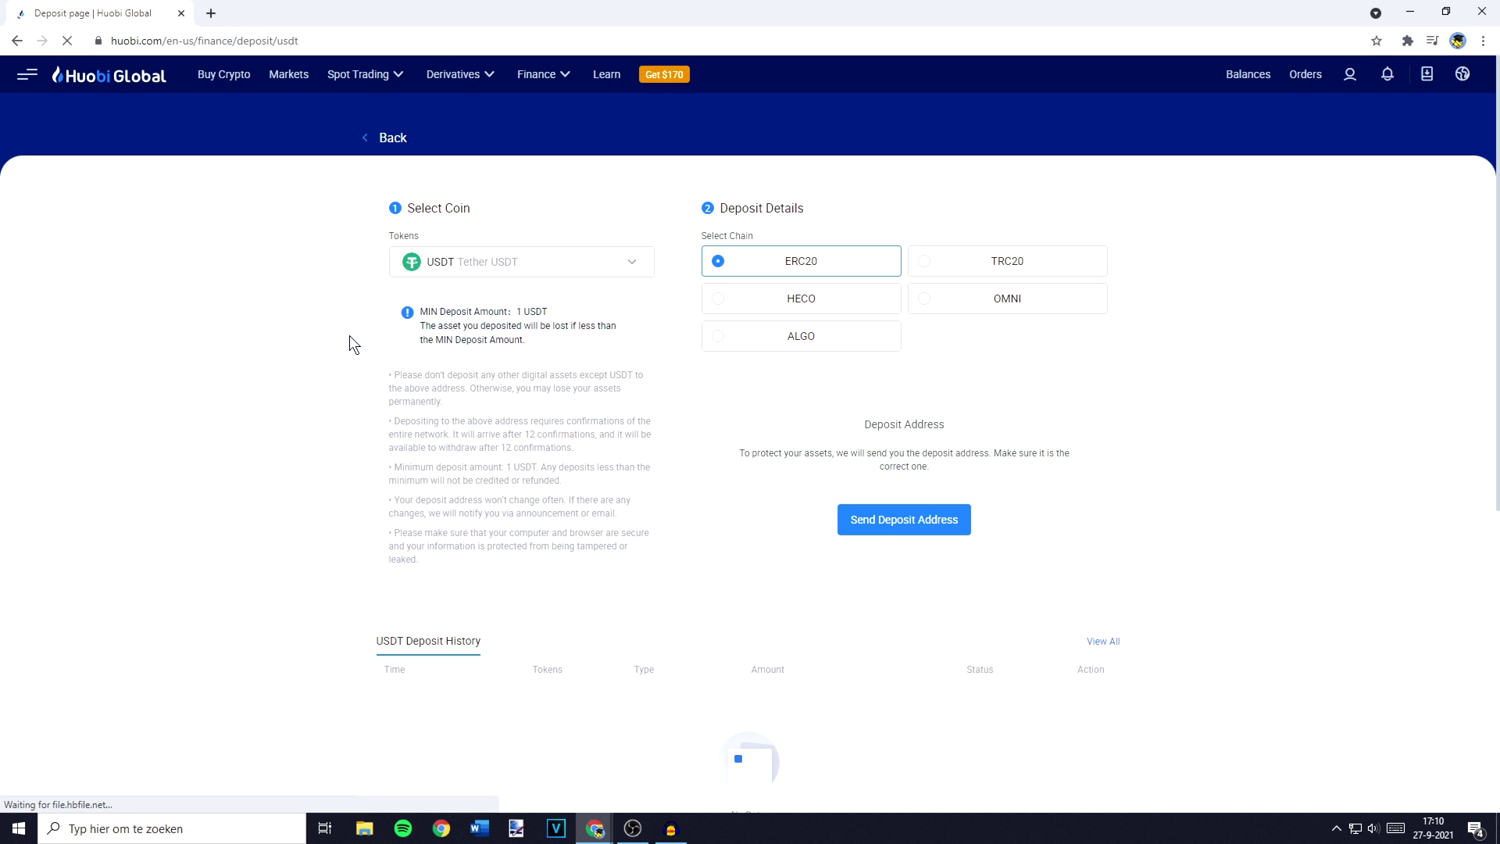
{"action": "left_click", "coordinate": [492, 265]}
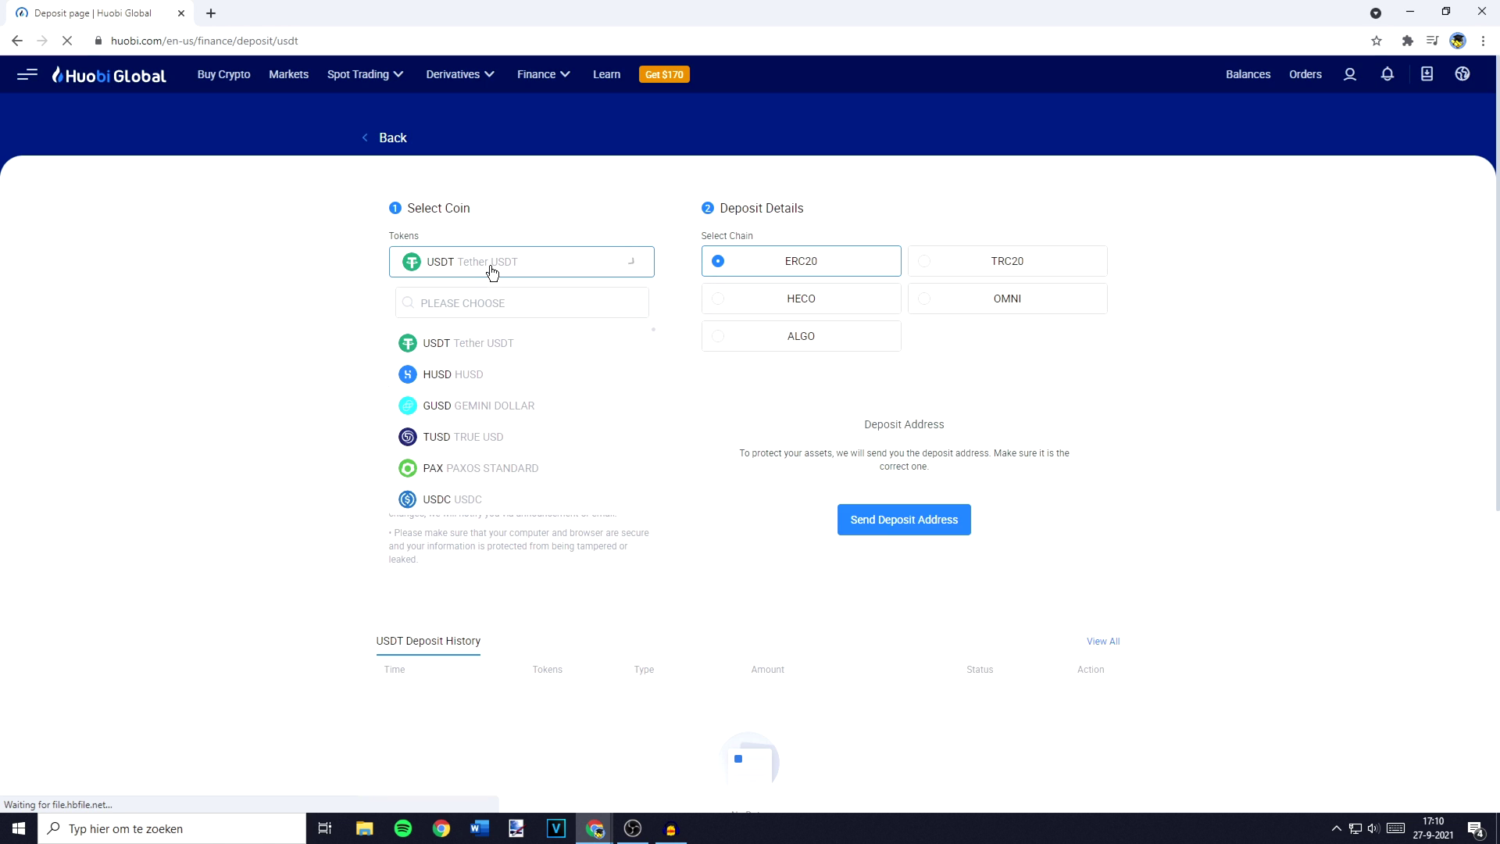
{"action": "left_click", "coordinate": [482, 295]}
{"action": "type", "text": "ALGO"}
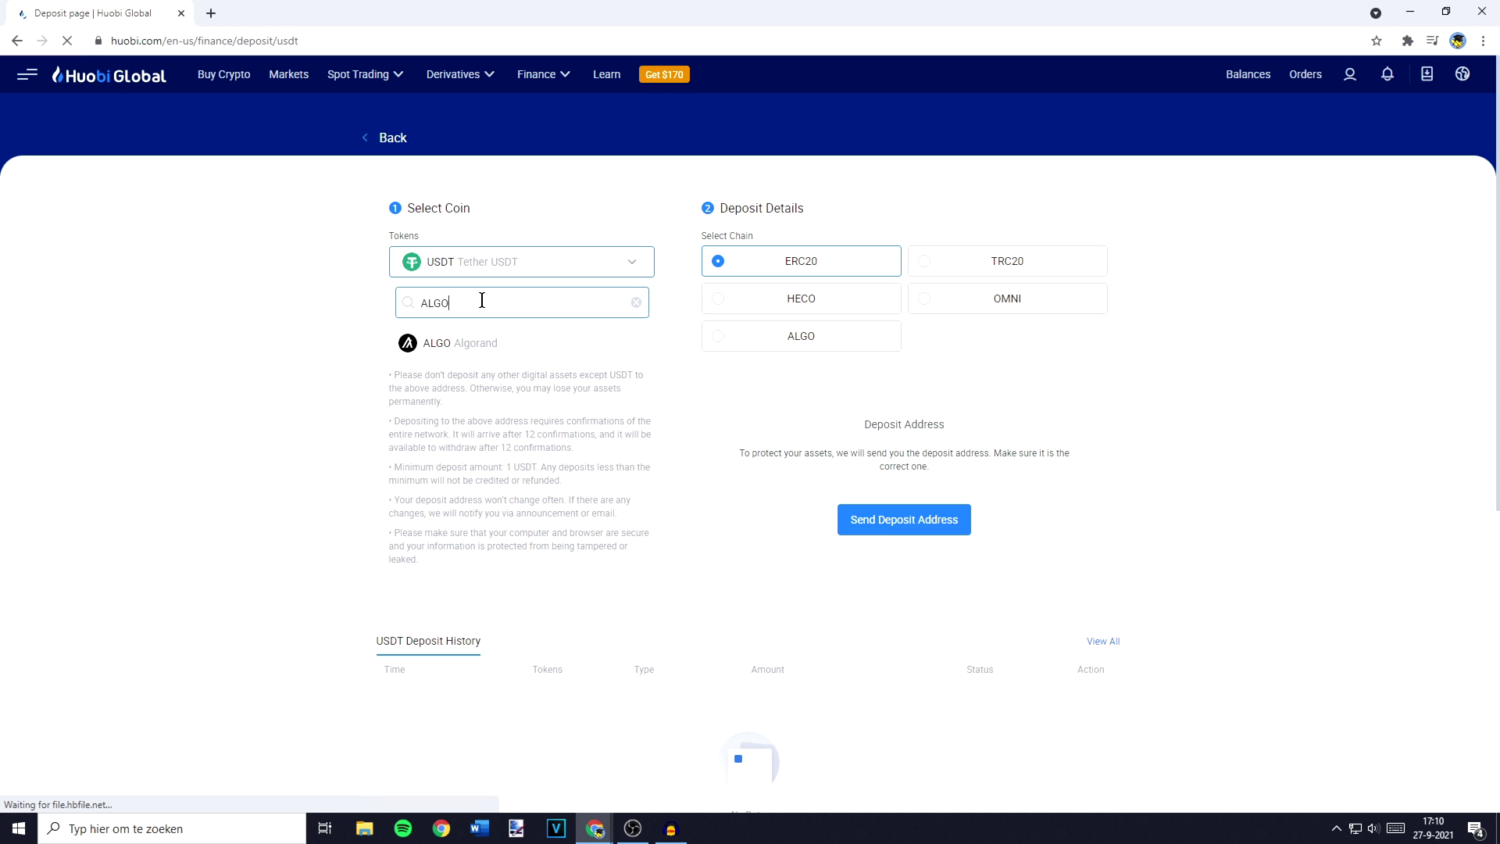
{"action": "left_click", "coordinate": [467, 342]}
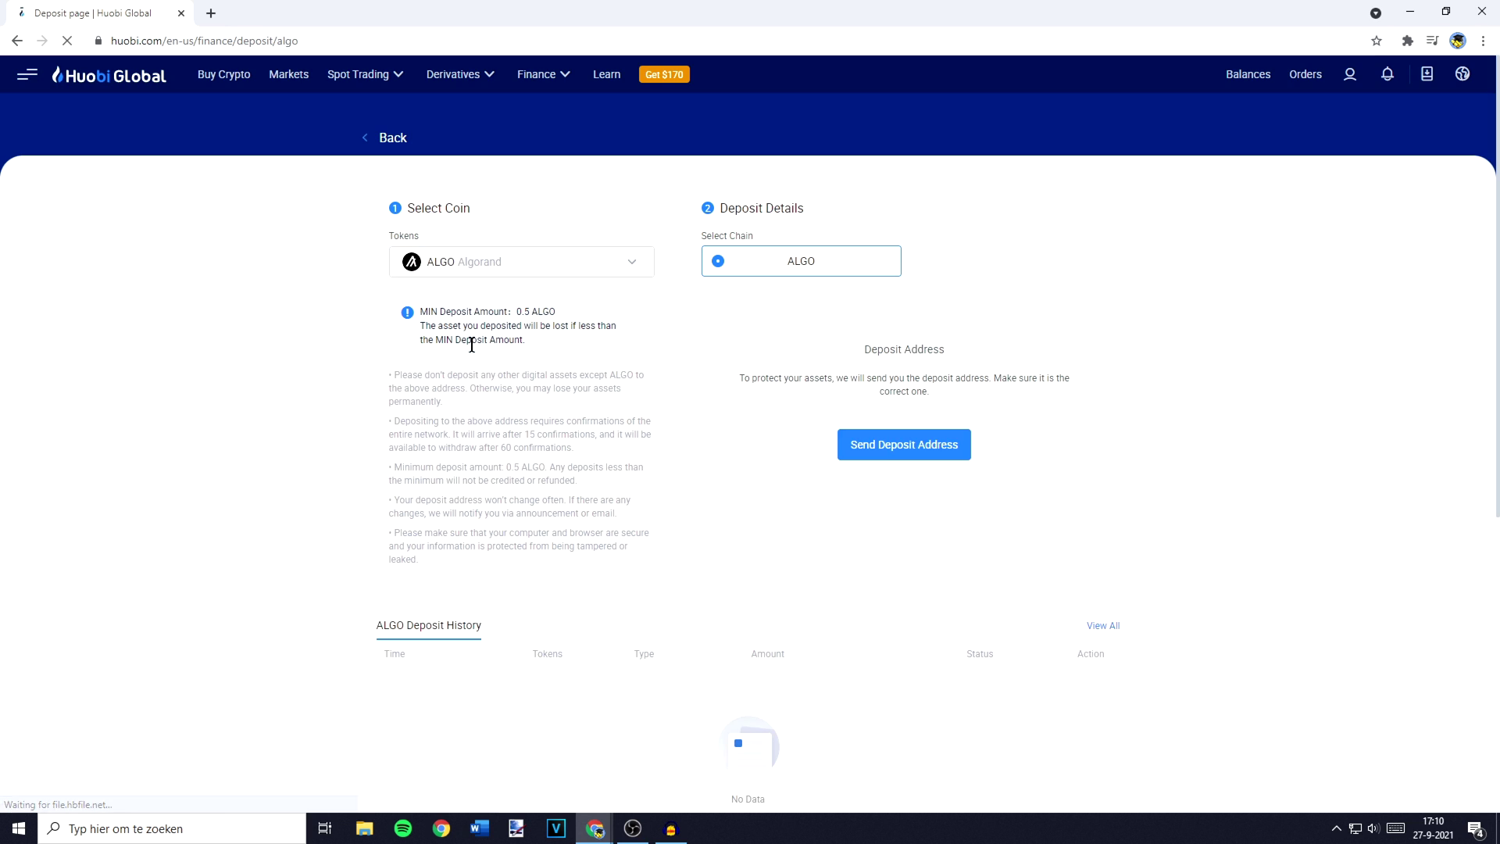
{"action": "left_click", "coordinate": [523, 266]}
- Have the ALGO deposit address sent to the registered email
{"action": "left_click", "coordinate": [555, 261]}
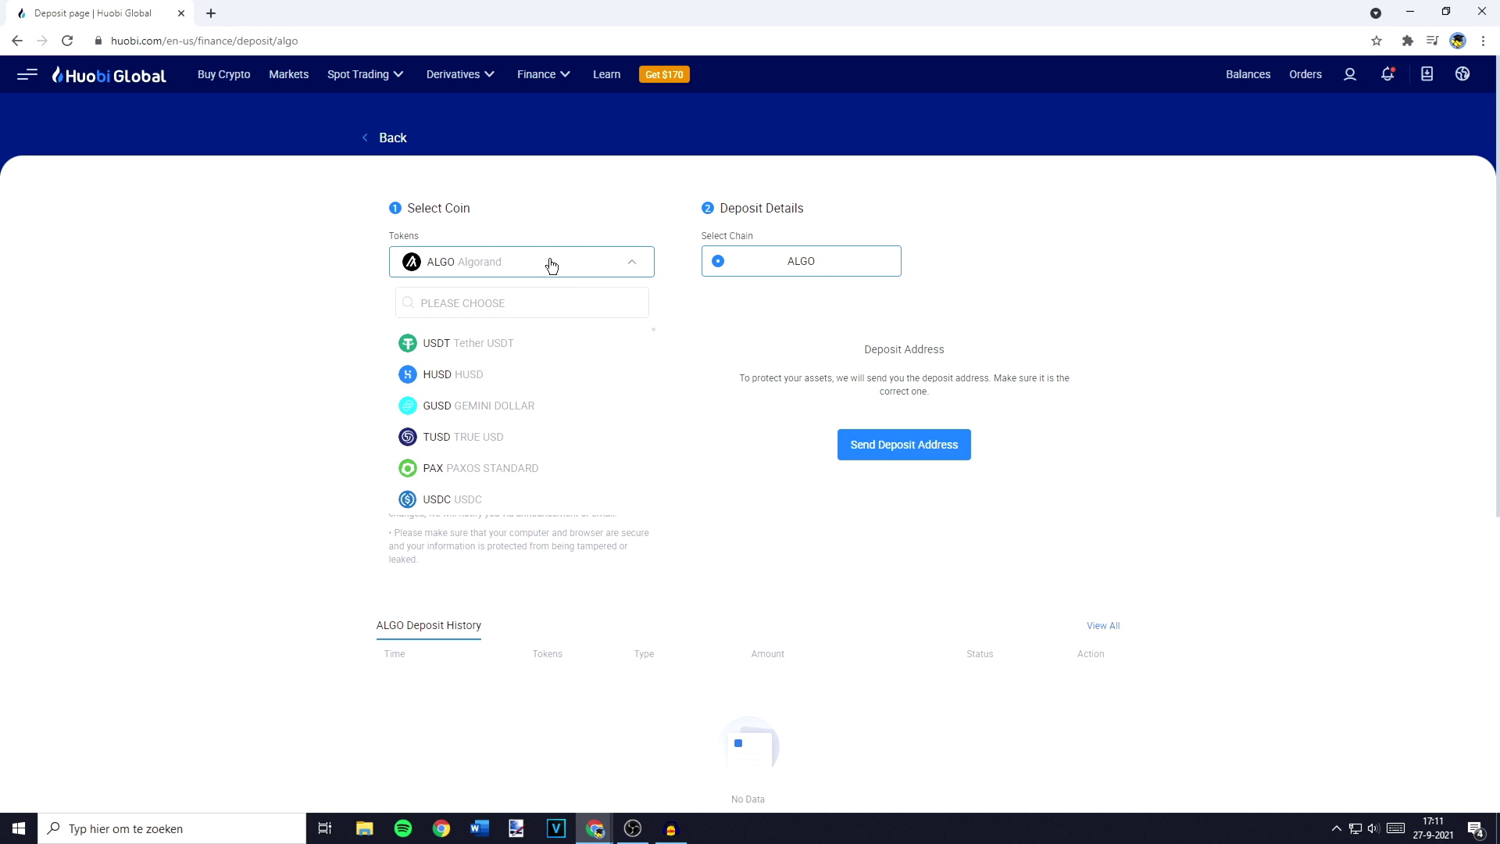
{"action": "left_click", "coordinate": [550, 261]}
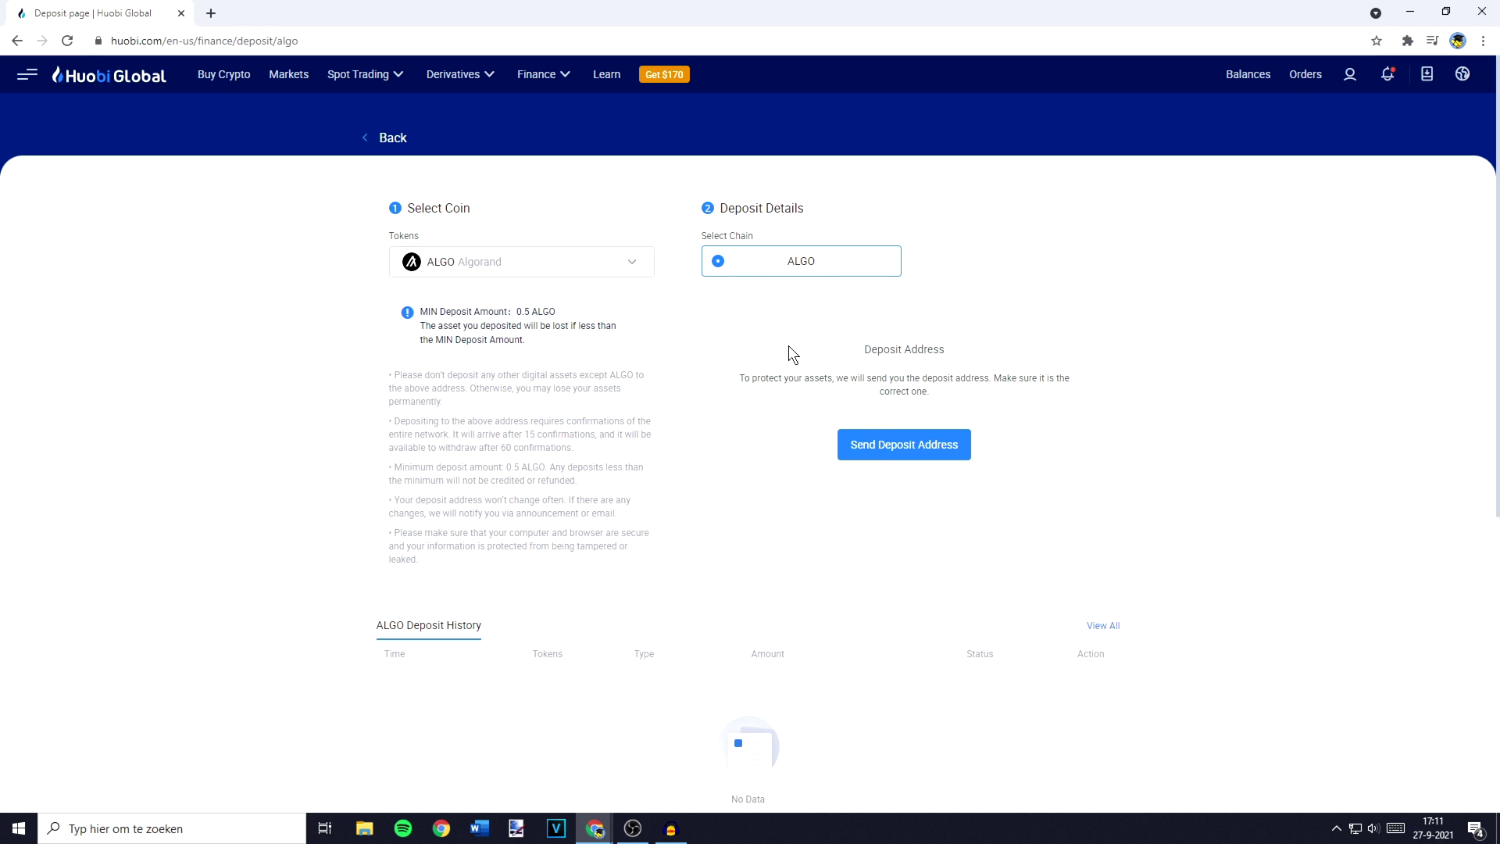
{"action": "left_click", "coordinate": [890, 456]}
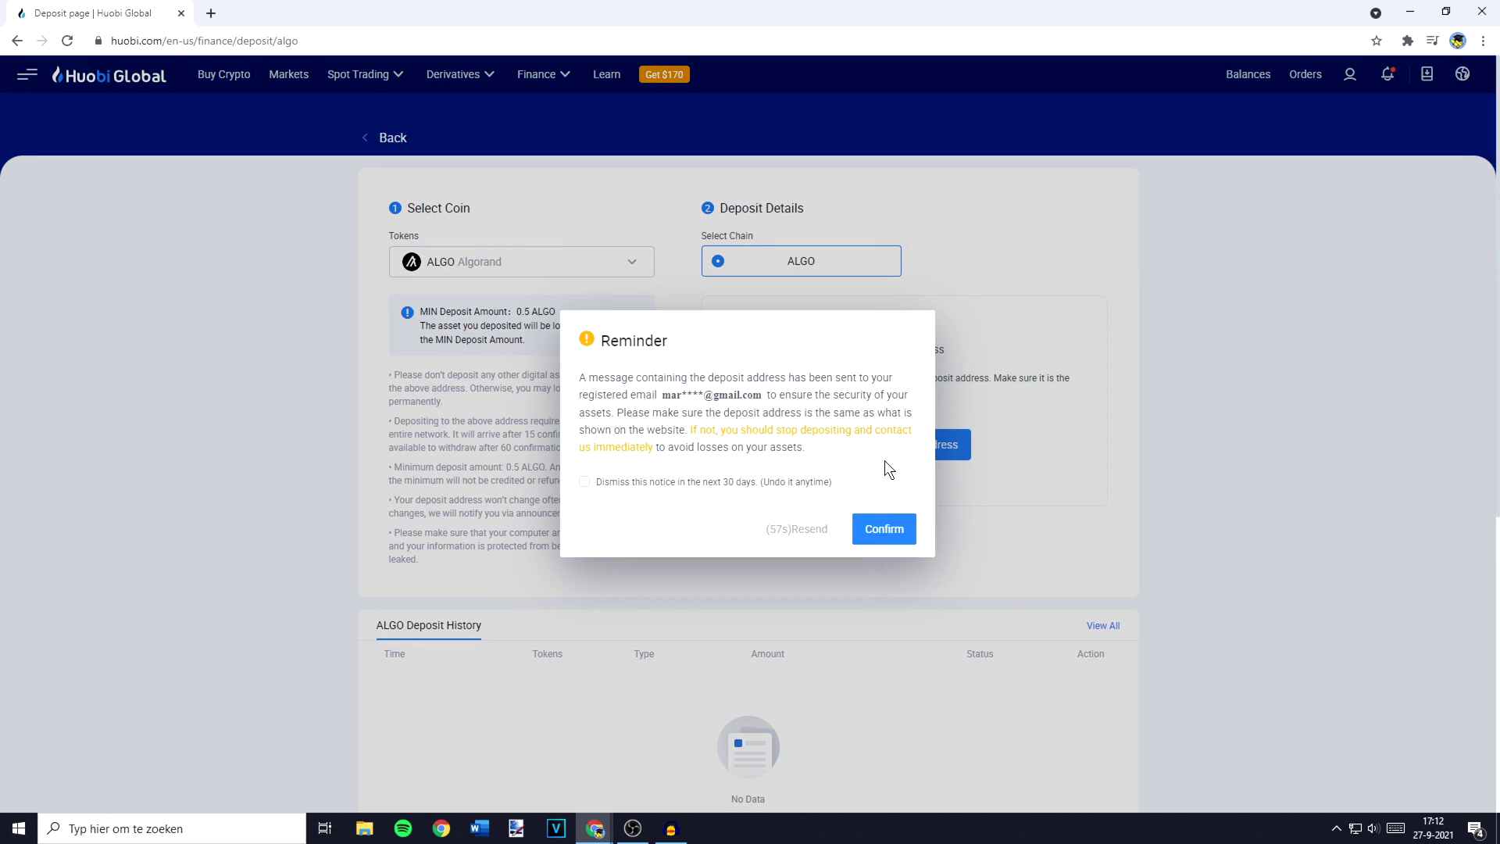
- Confirm the reminder to reveal the ALGO address, then view the Confirm Deposit Address email
{"action": "left_click", "coordinate": [879, 529]}
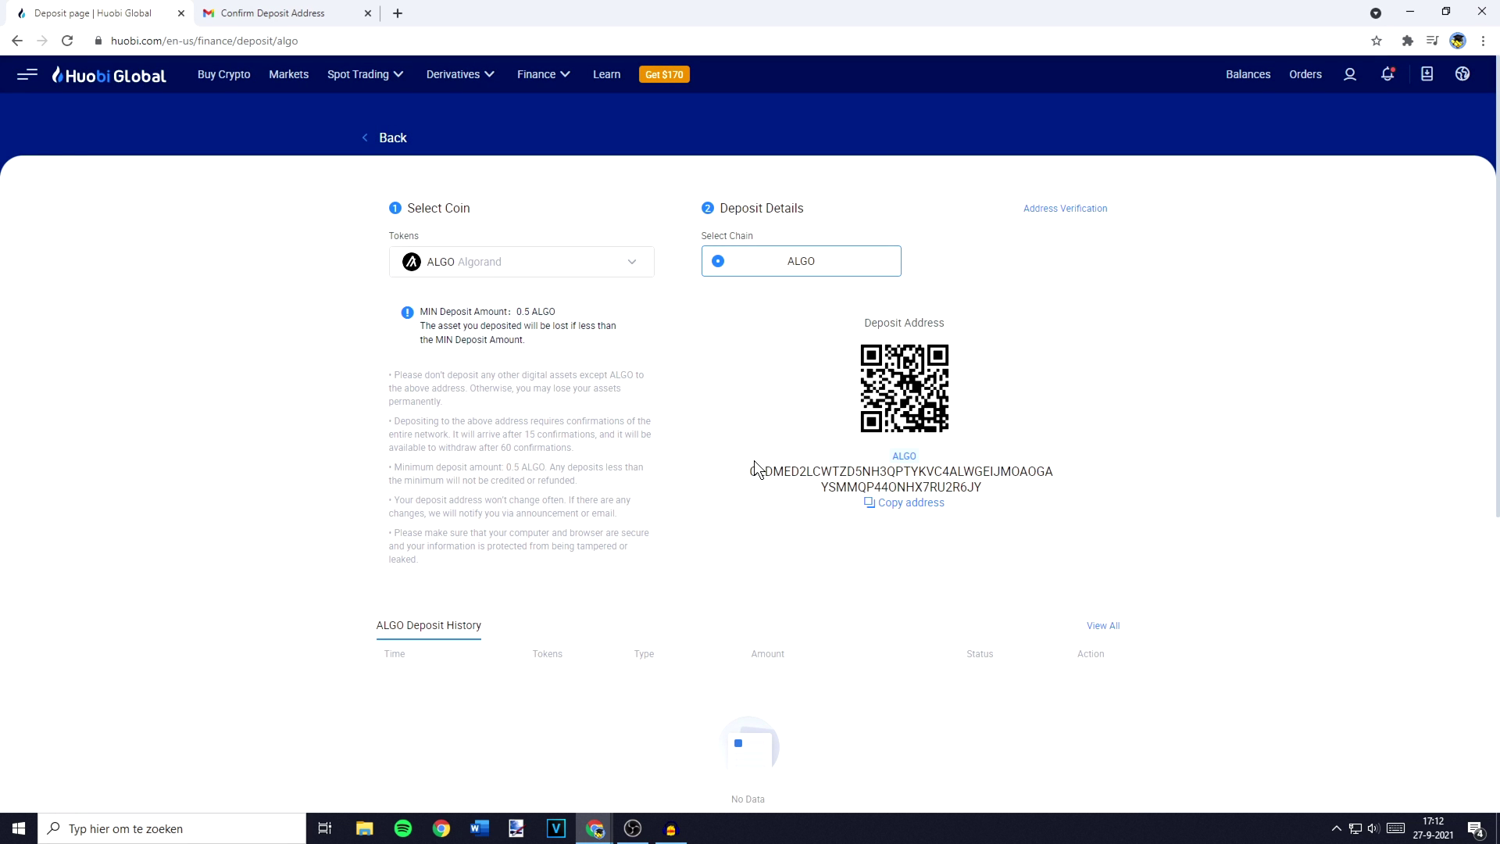
{"action": "left_click", "coordinate": [268, 11]}
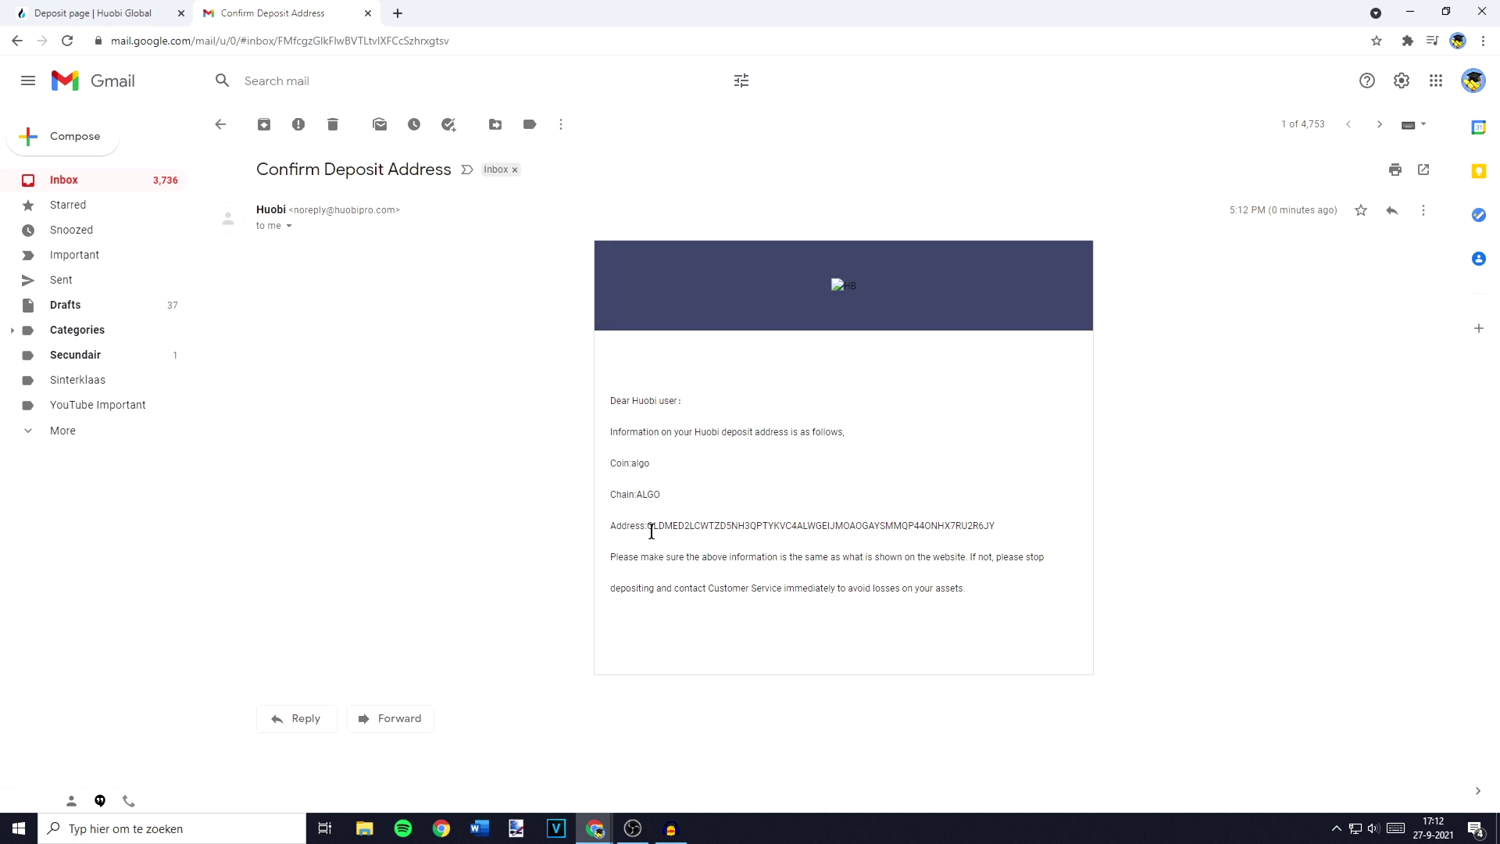
- Check the emailed ALGO address ending against Huobi's, then close the email tab
{"action": "left_click", "coordinate": [94, 13]}
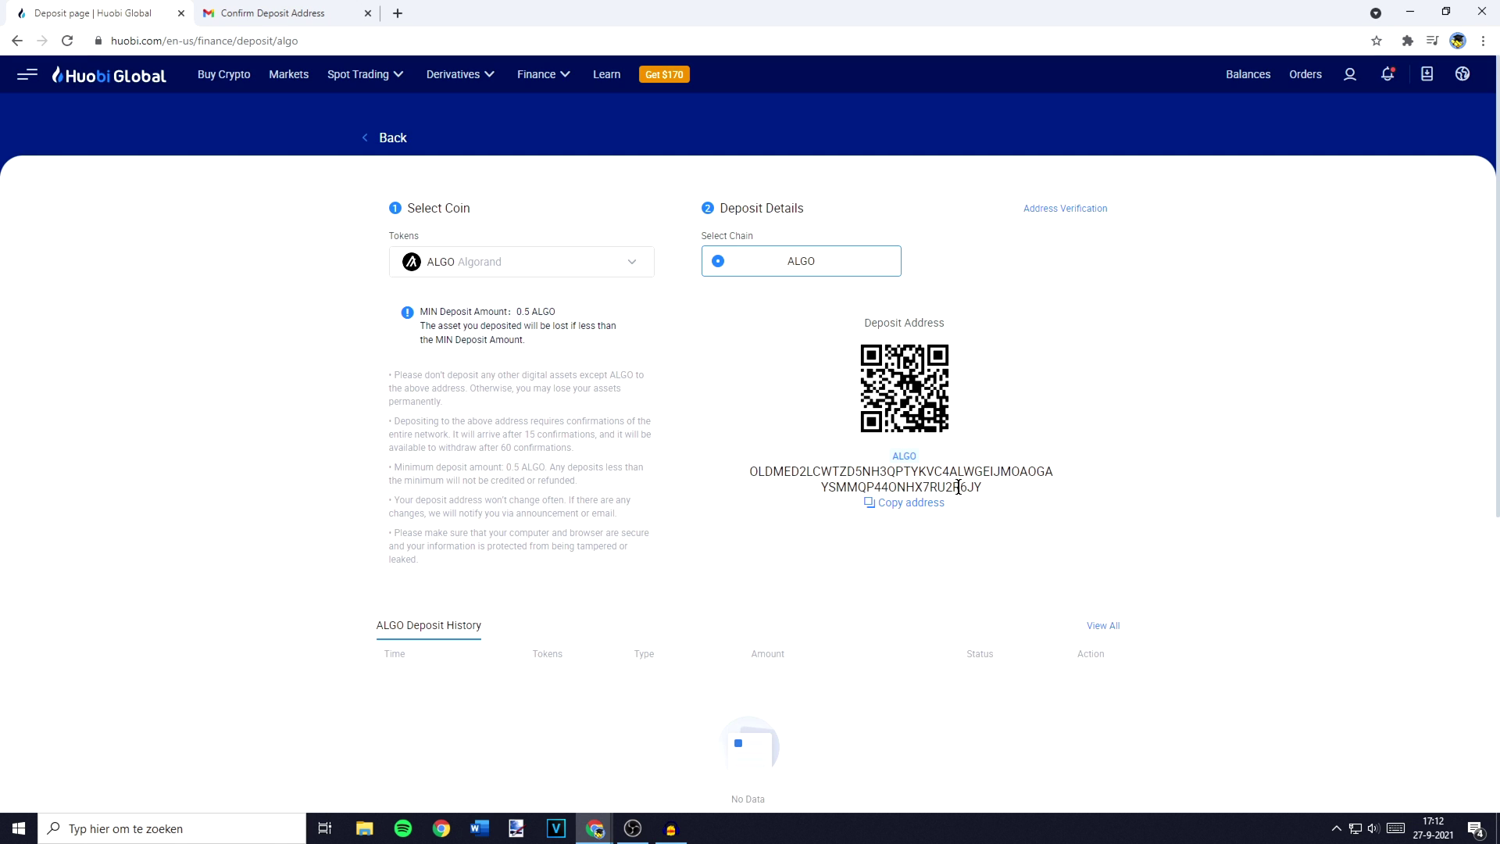
{"action": "left_click", "coordinate": [293, 12]}
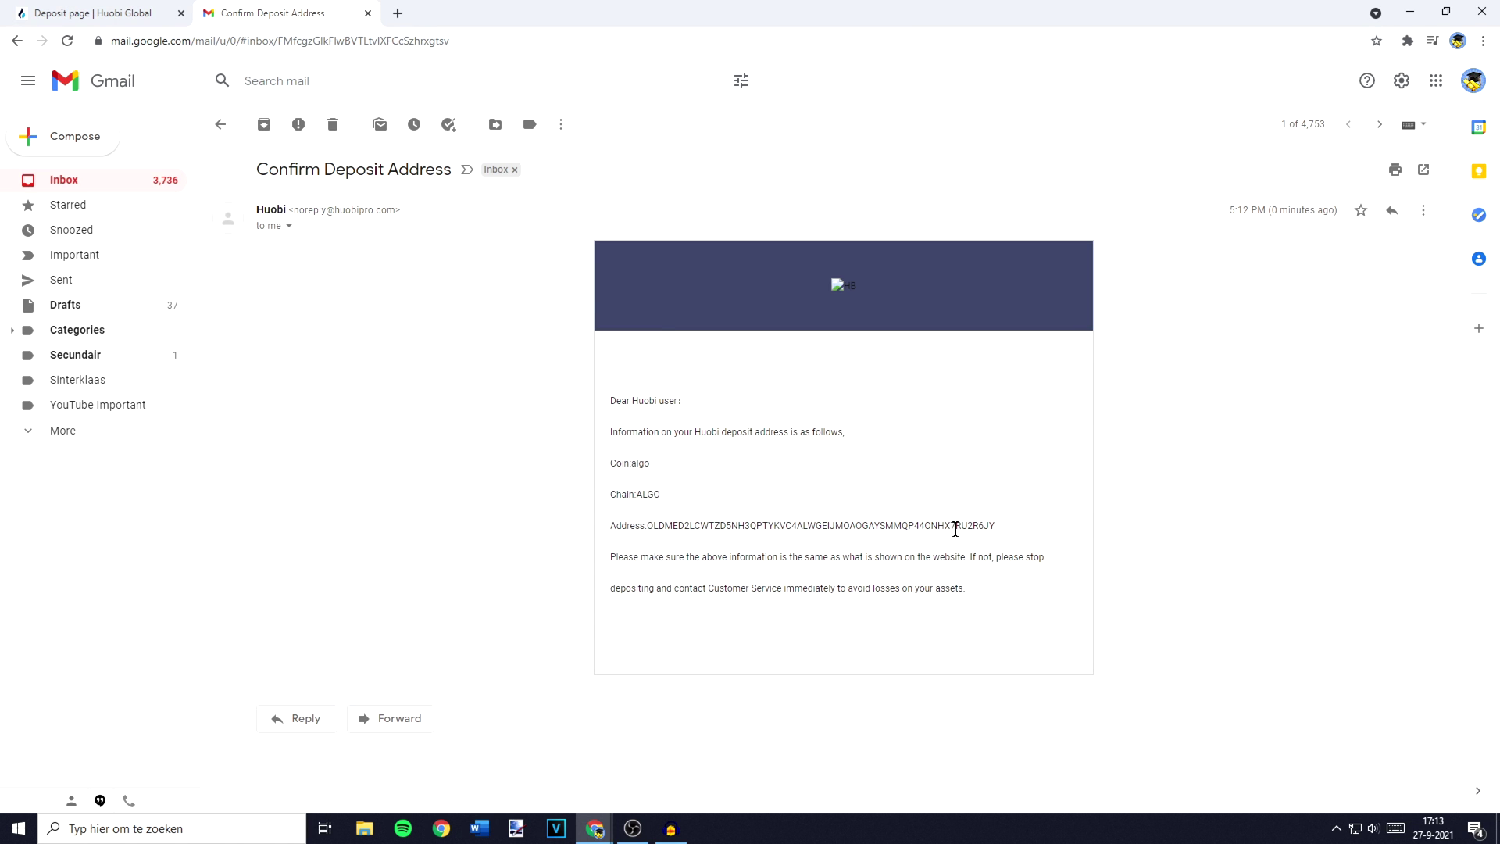
{"action": "left_click_drag", "start_coordinate": [973, 526], "coordinate": [991, 526]}
{"action": "left_click", "coordinate": [100, 12]}
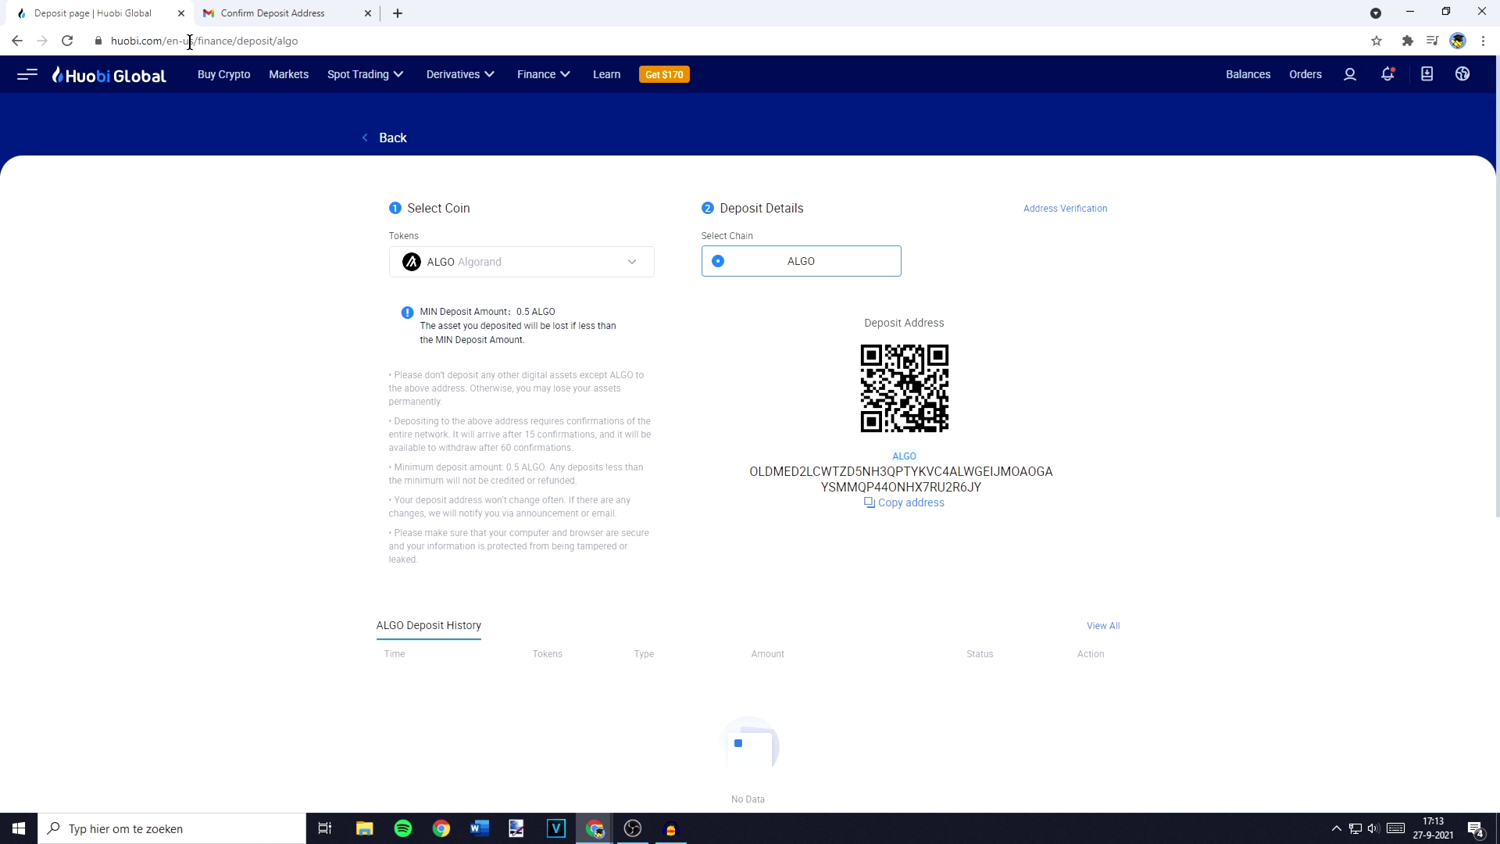
{"action": "middle_click", "coordinate": [285, 6]}
- Copy the ALGO deposit address and load binance.com in a new tab
{"action": "left_click", "coordinate": [923, 512]}
{"action": "left_click", "coordinate": [211, 13]}
{"action": "left_click", "coordinate": [735, 472]}
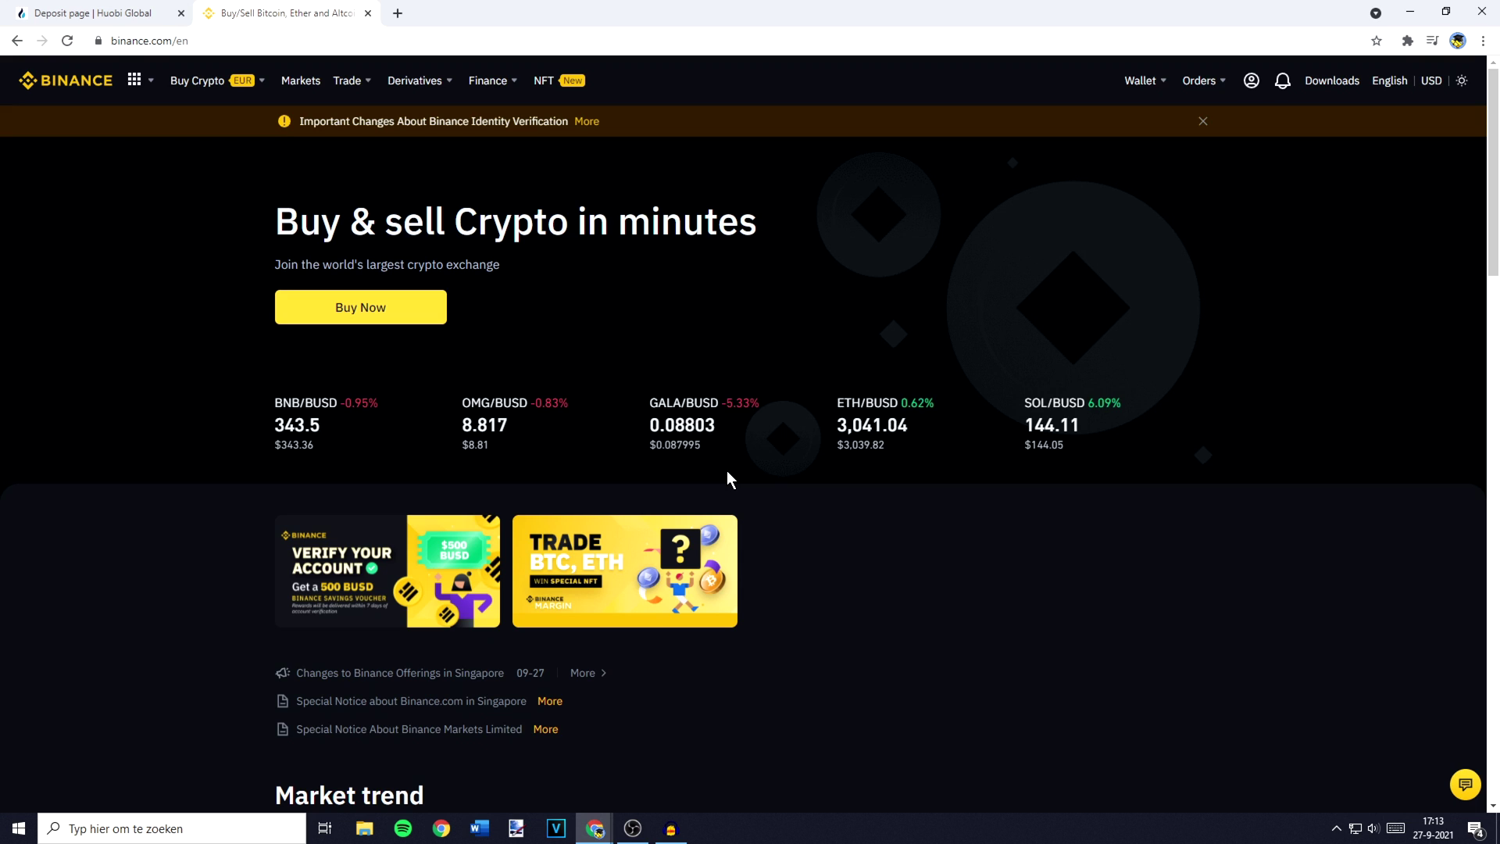
- Open Withdraw Crypto from the Fiat and Spot wallet
{"action": "mouse_move", "coordinate": [1123, 89]}
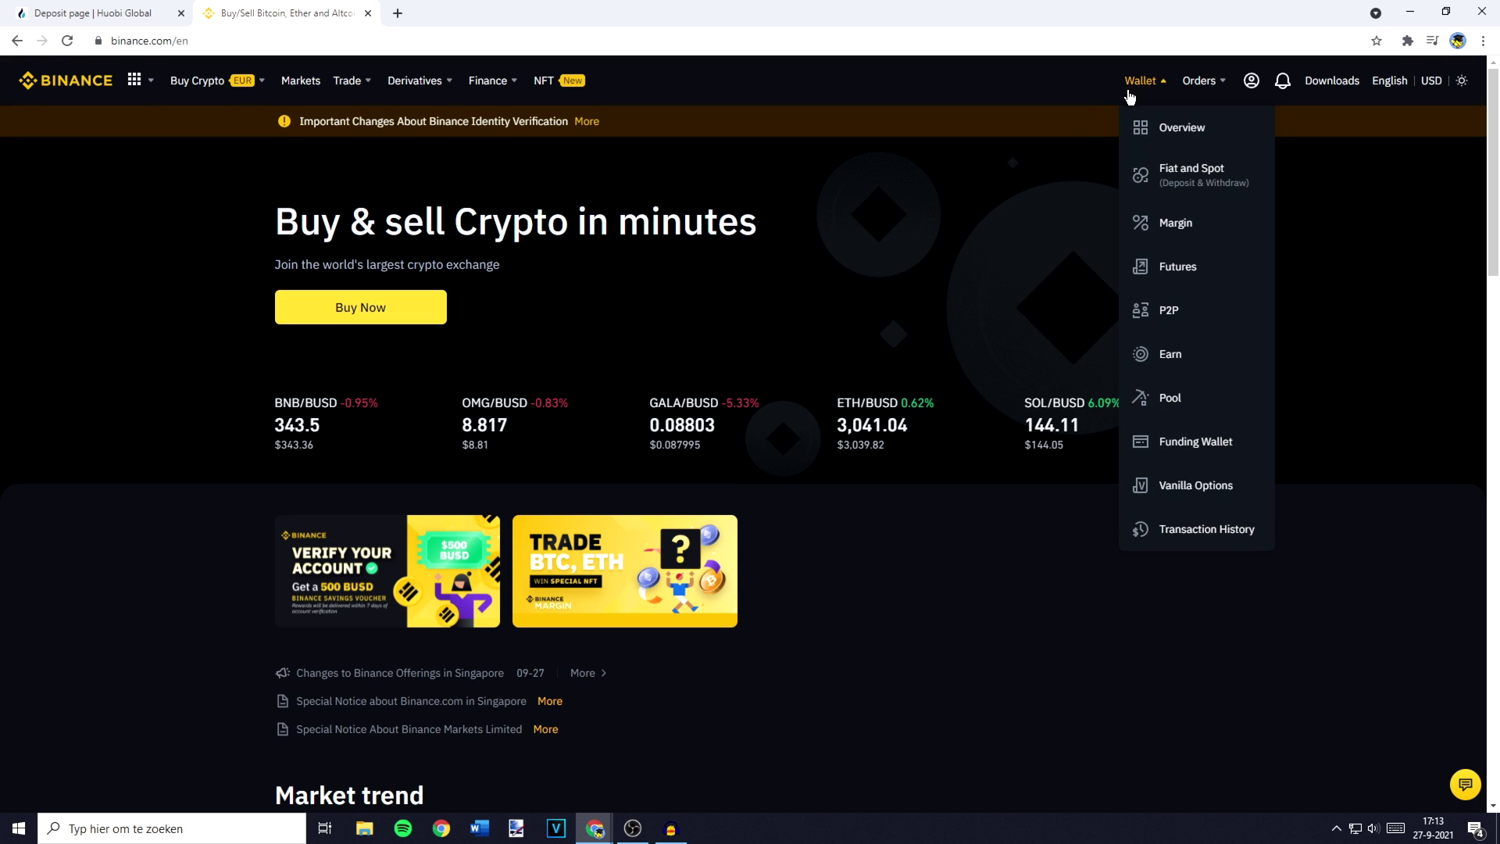
{"action": "left_click", "coordinate": [1189, 190]}
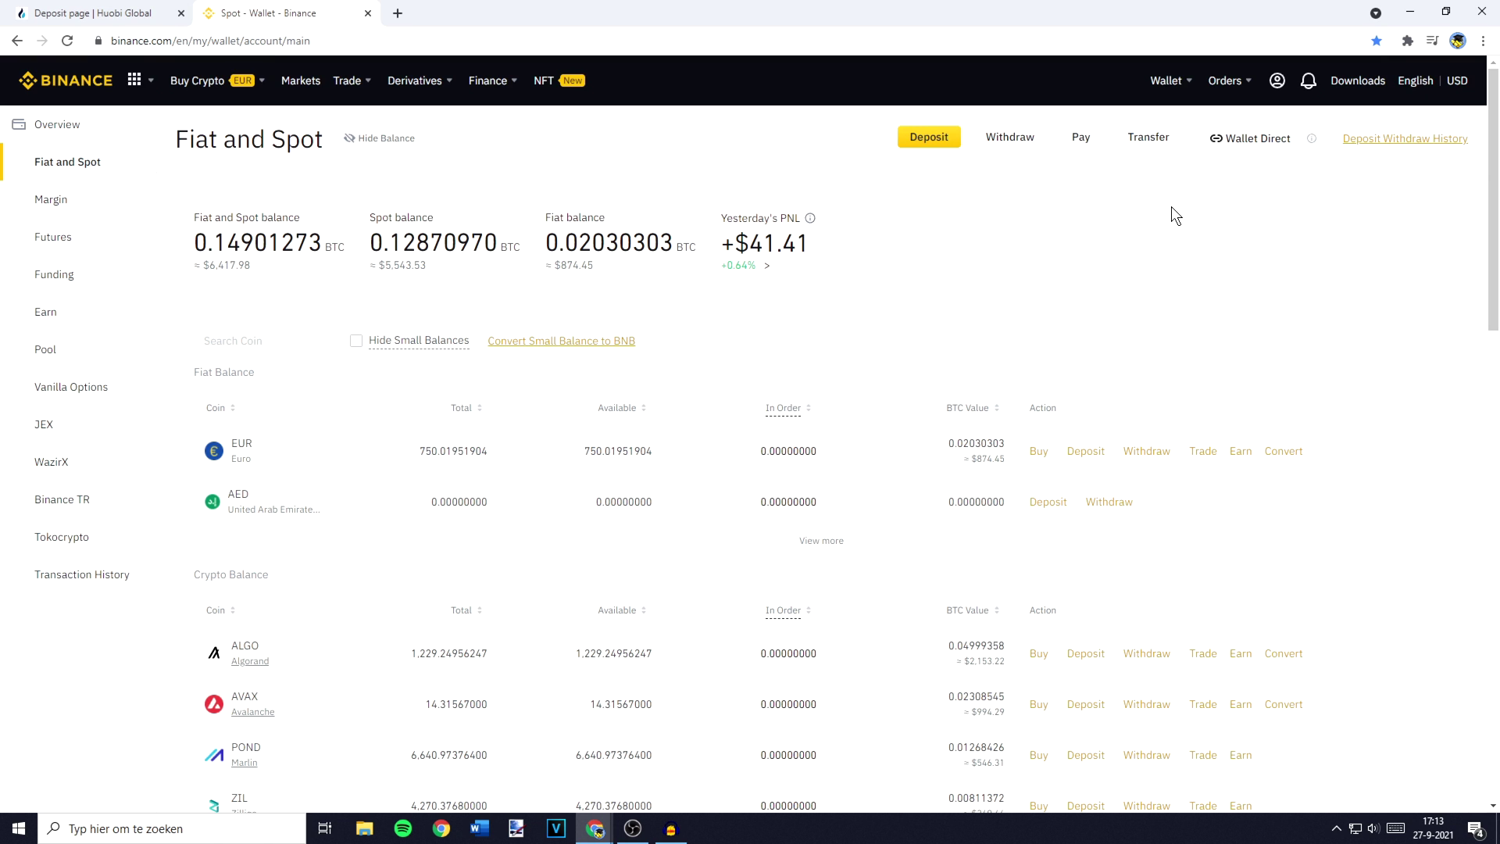
{"action": "left_click", "coordinate": [1009, 137]}
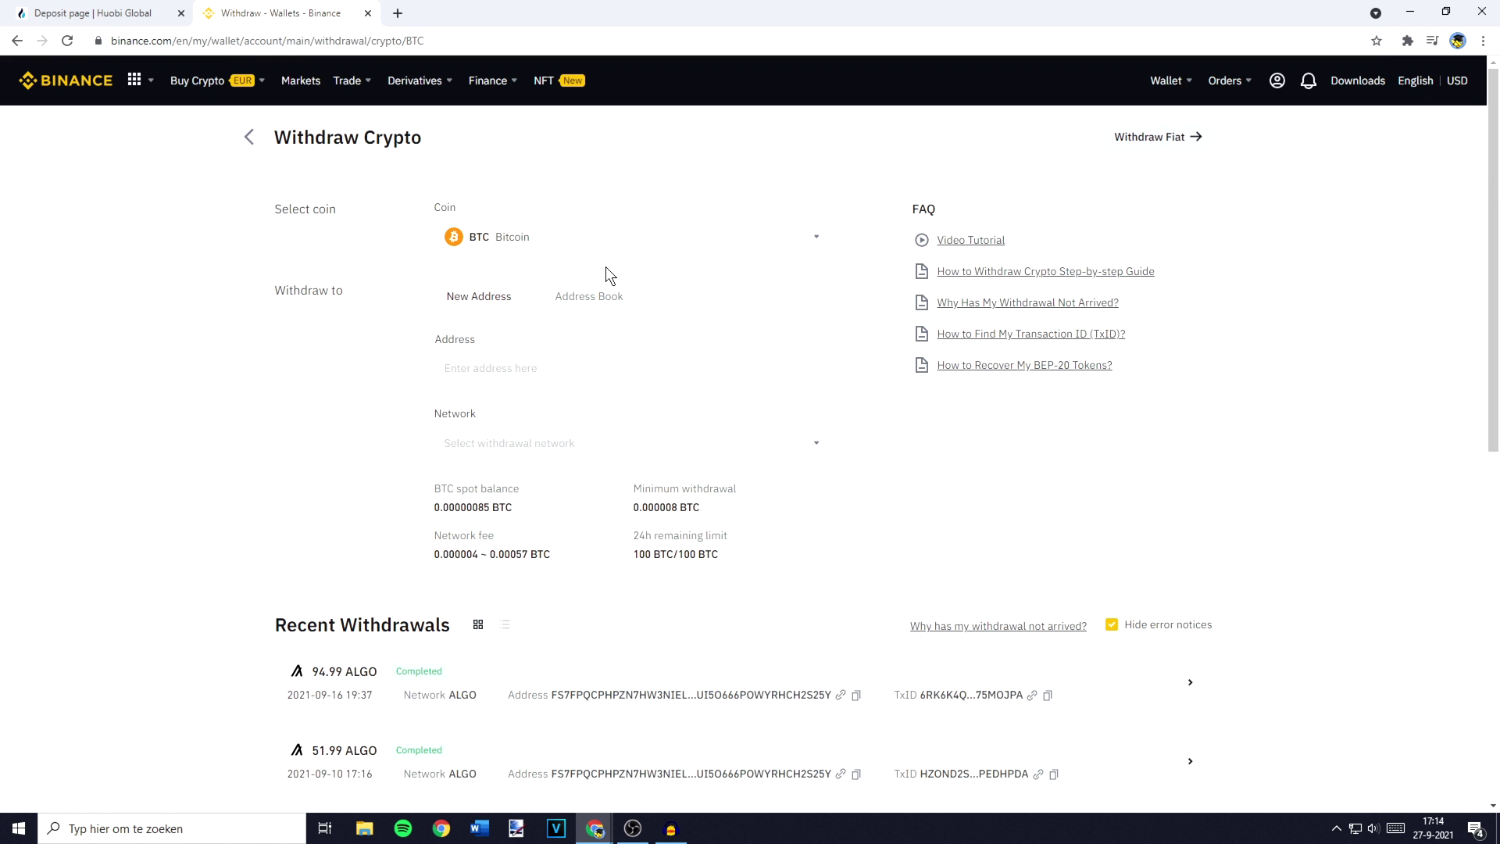
- Submit a 100 ALGO withdrawal to the pasted Huobi deposit address
{"action": "left_click", "coordinate": [593, 247]}
{"action": "left_click", "coordinate": [678, 360]}
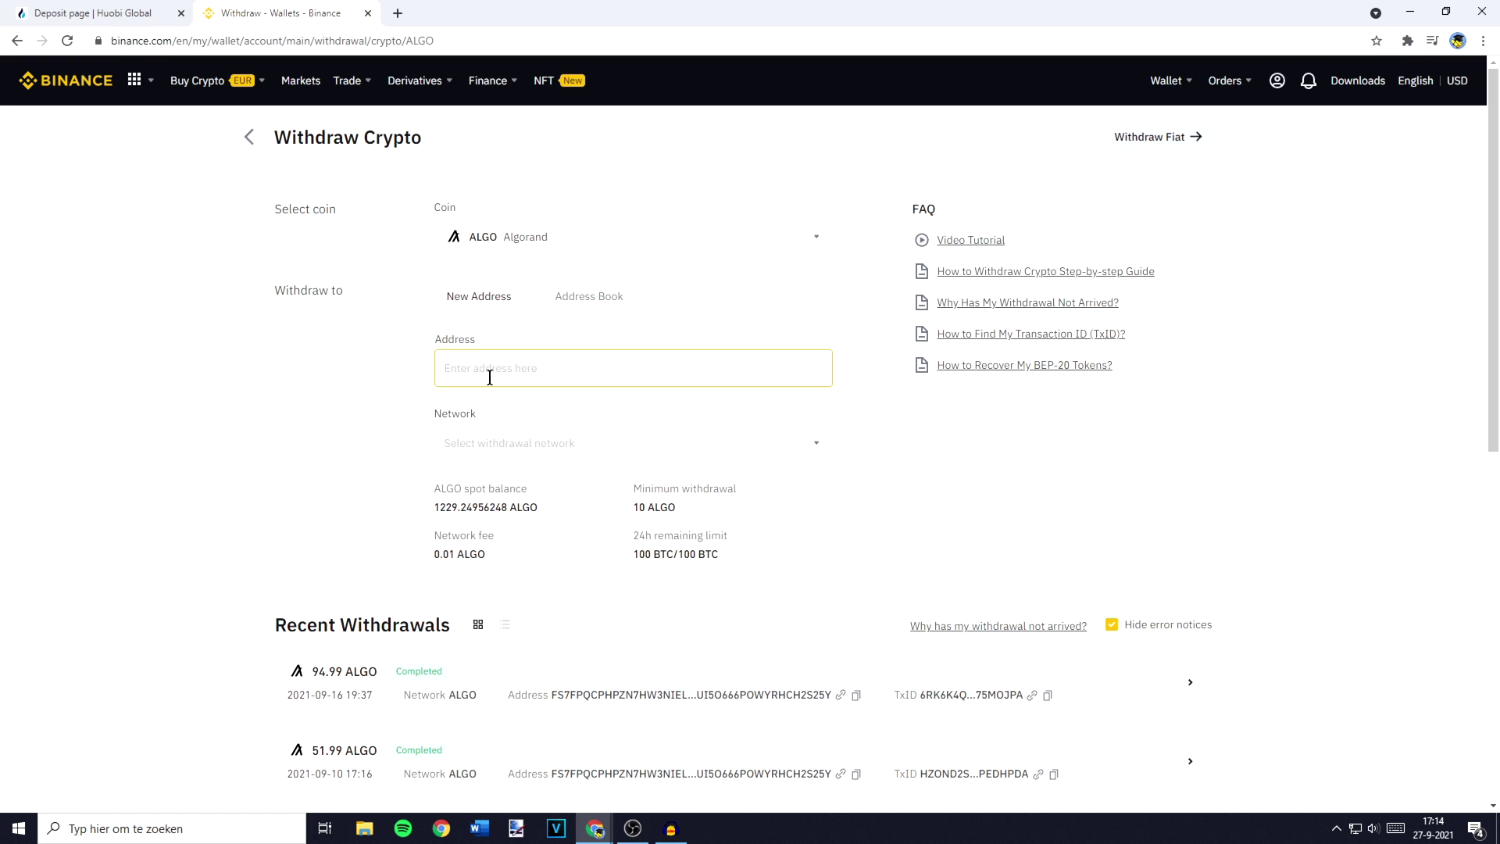
{"action": "key", "text": "ctrl+v"}
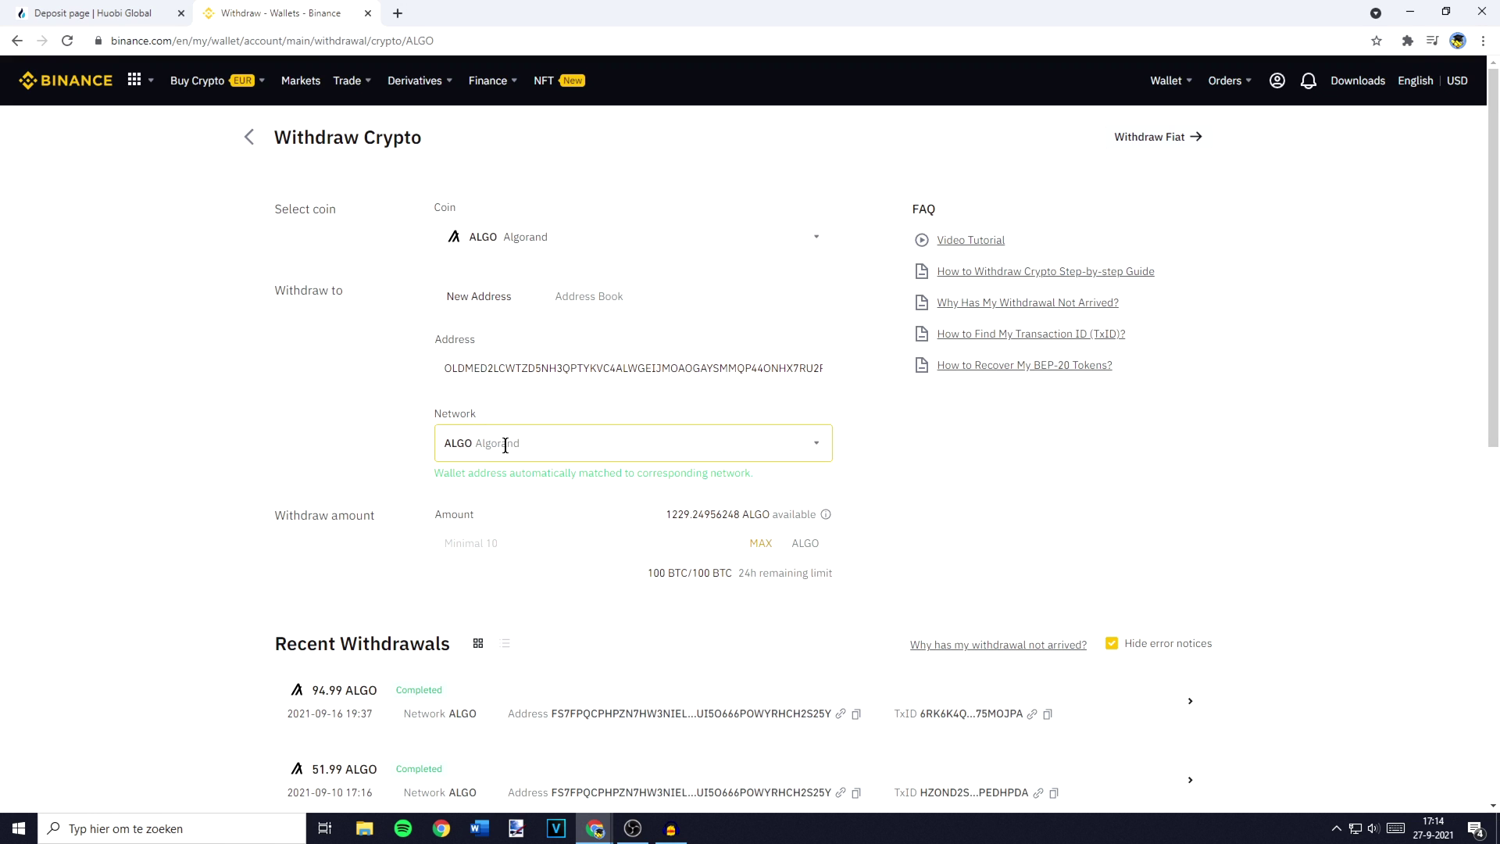
{"action": "left_click", "coordinate": [520, 550]}
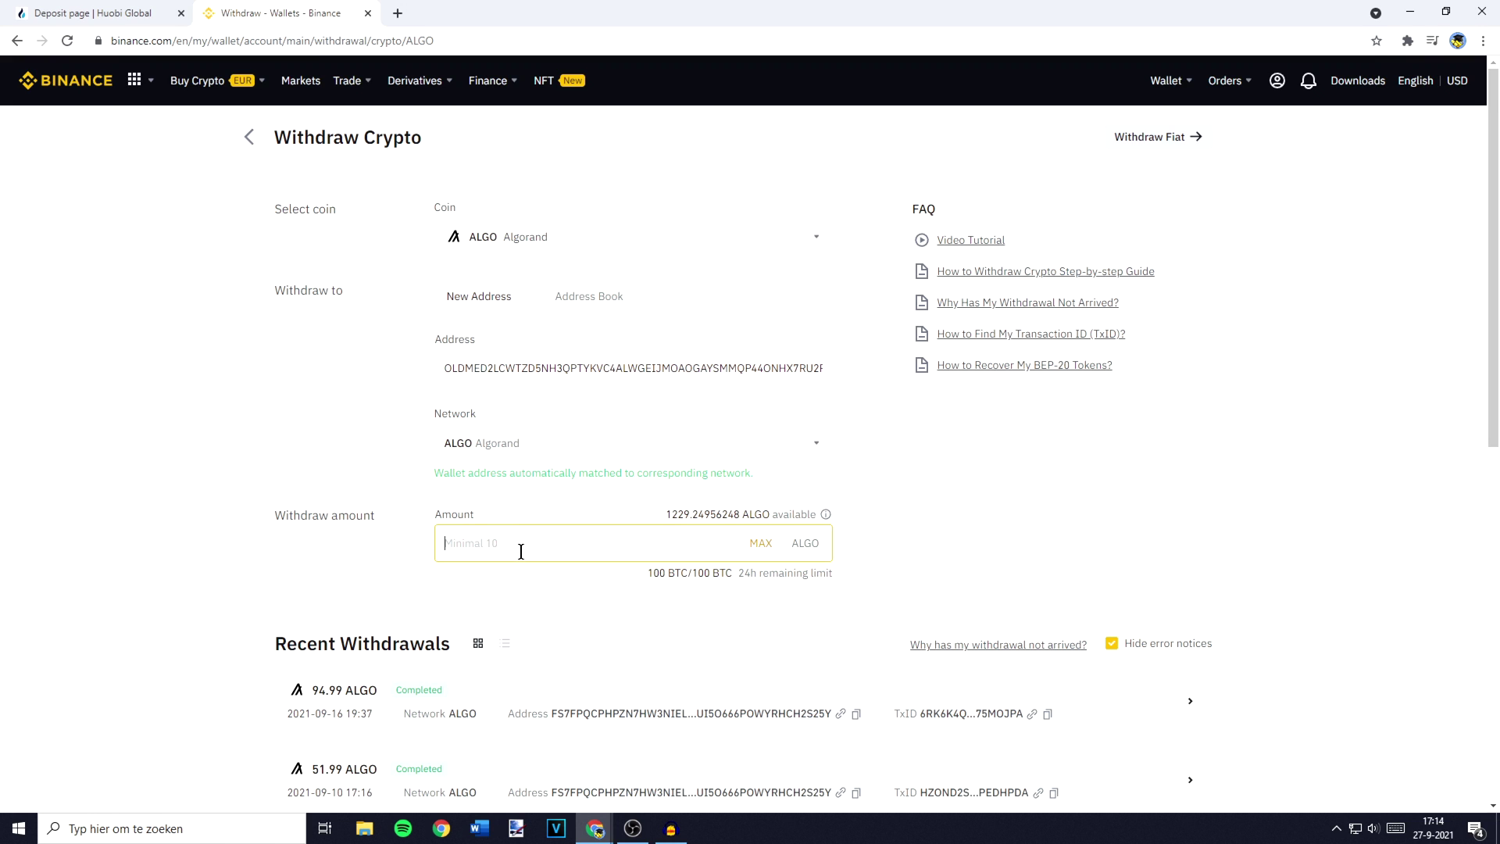
{"action": "type", "text": "100"}
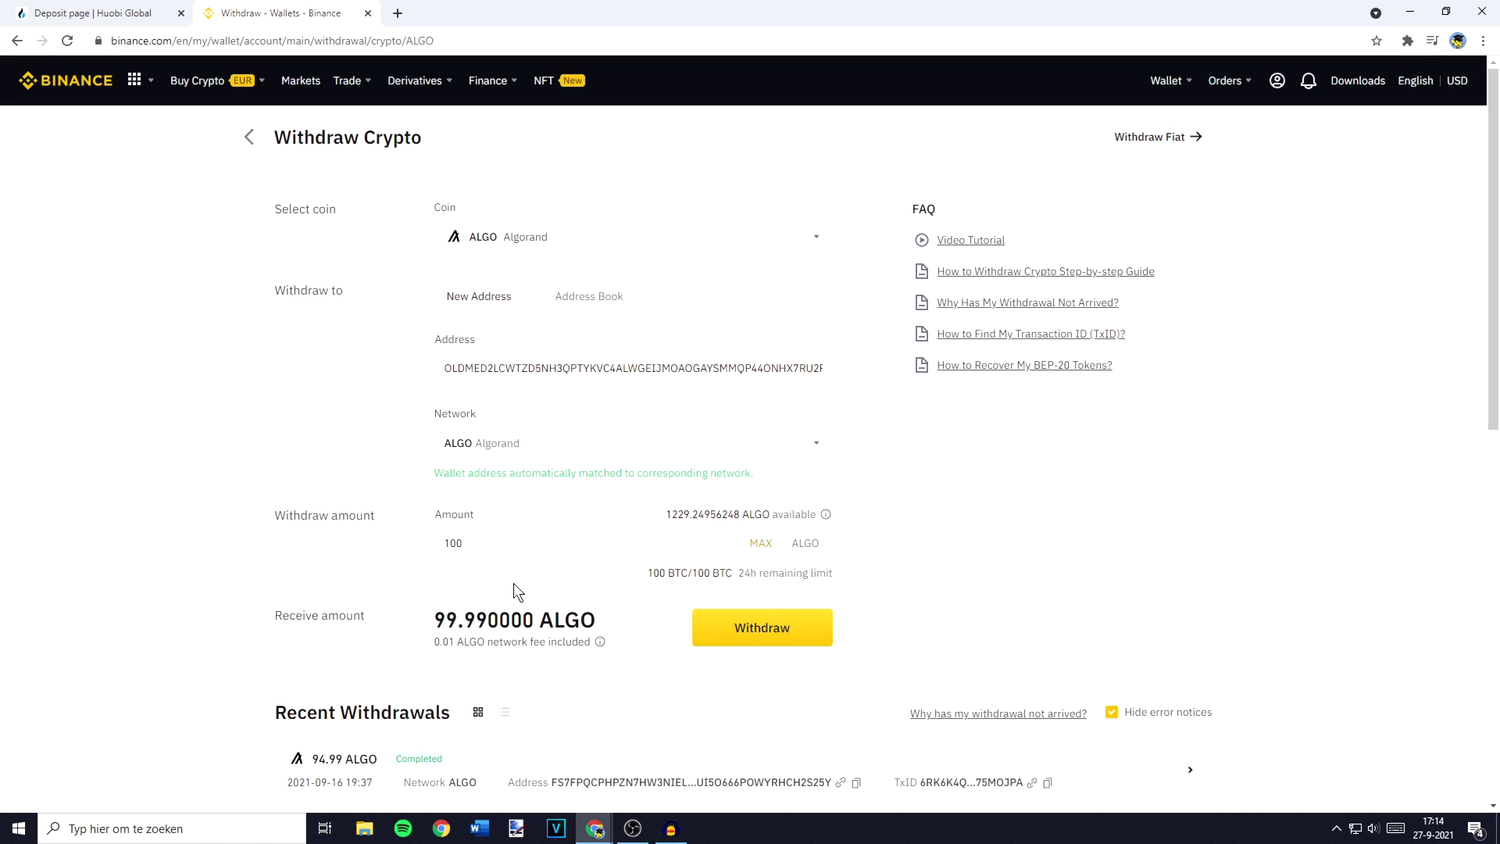
{"action": "left_click", "coordinate": [762, 630]}
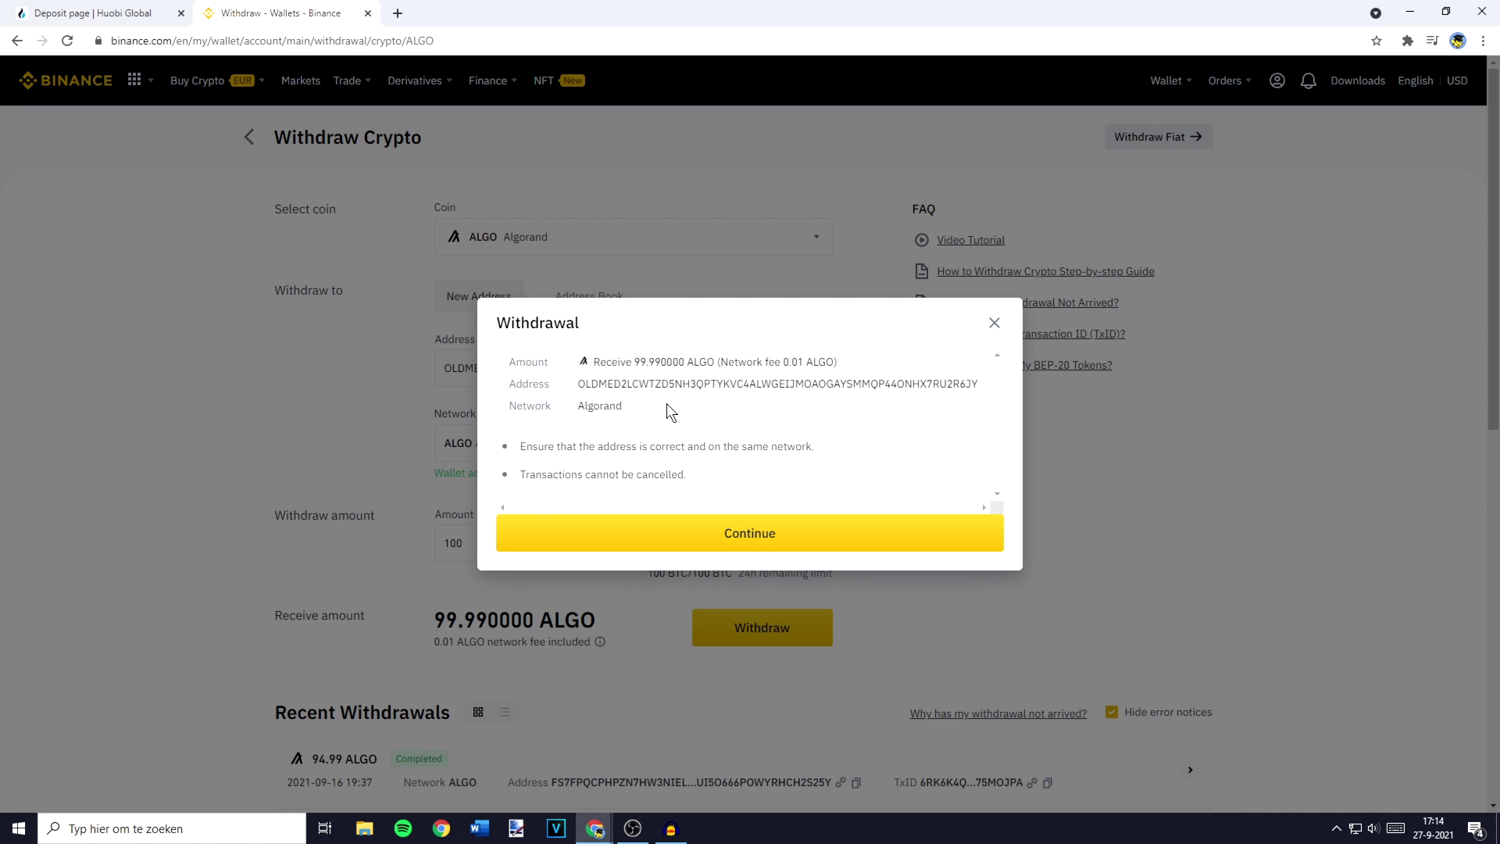
- Continue past the withdrawal summary and request the security verification codes
{"action": "left_click", "coordinate": [674, 539]}
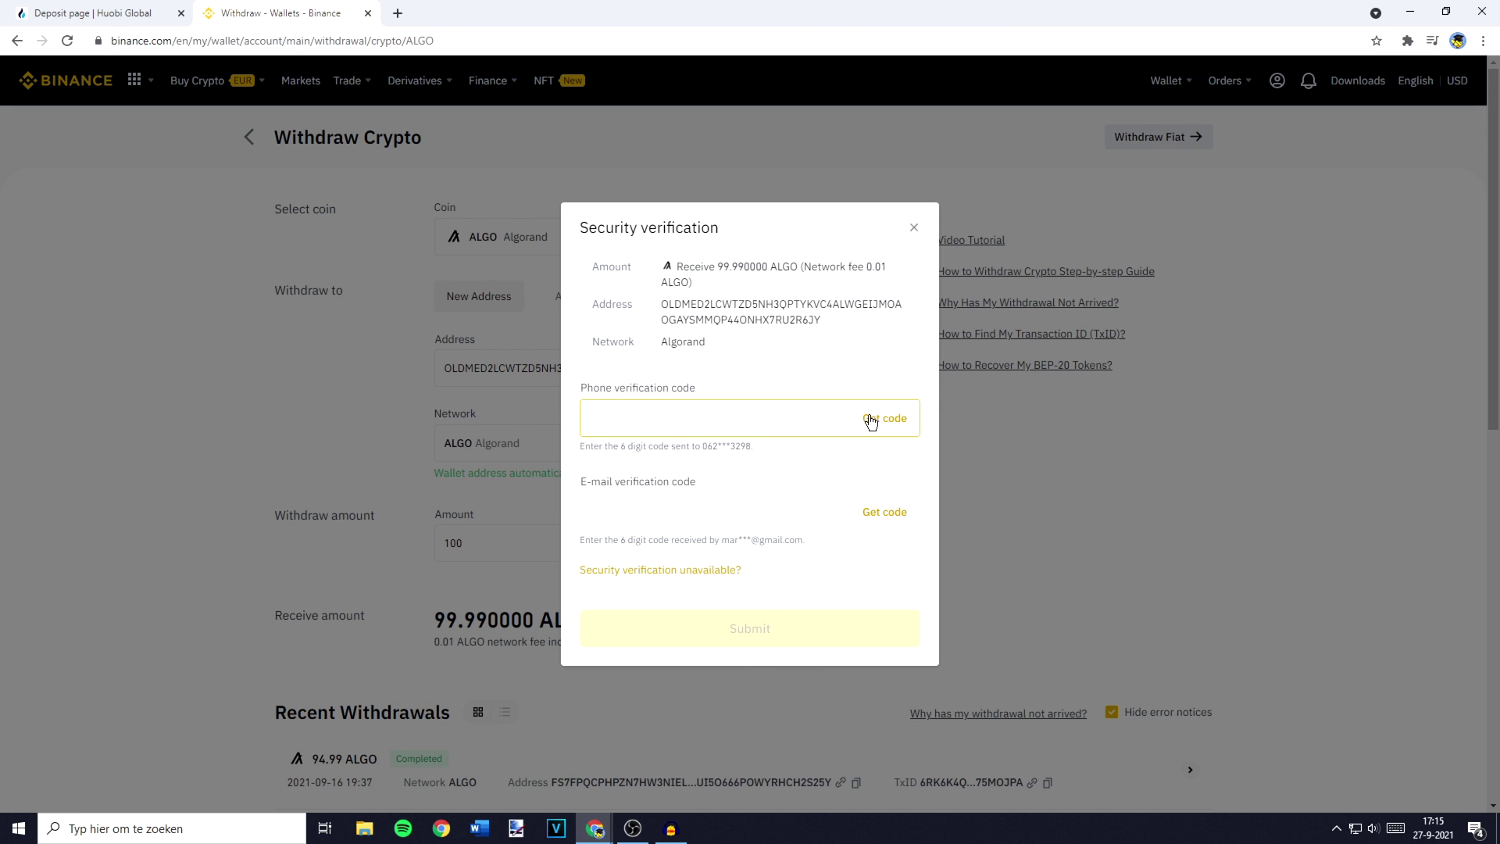
{"action": "left_click", "coordinate": [883, 513]}
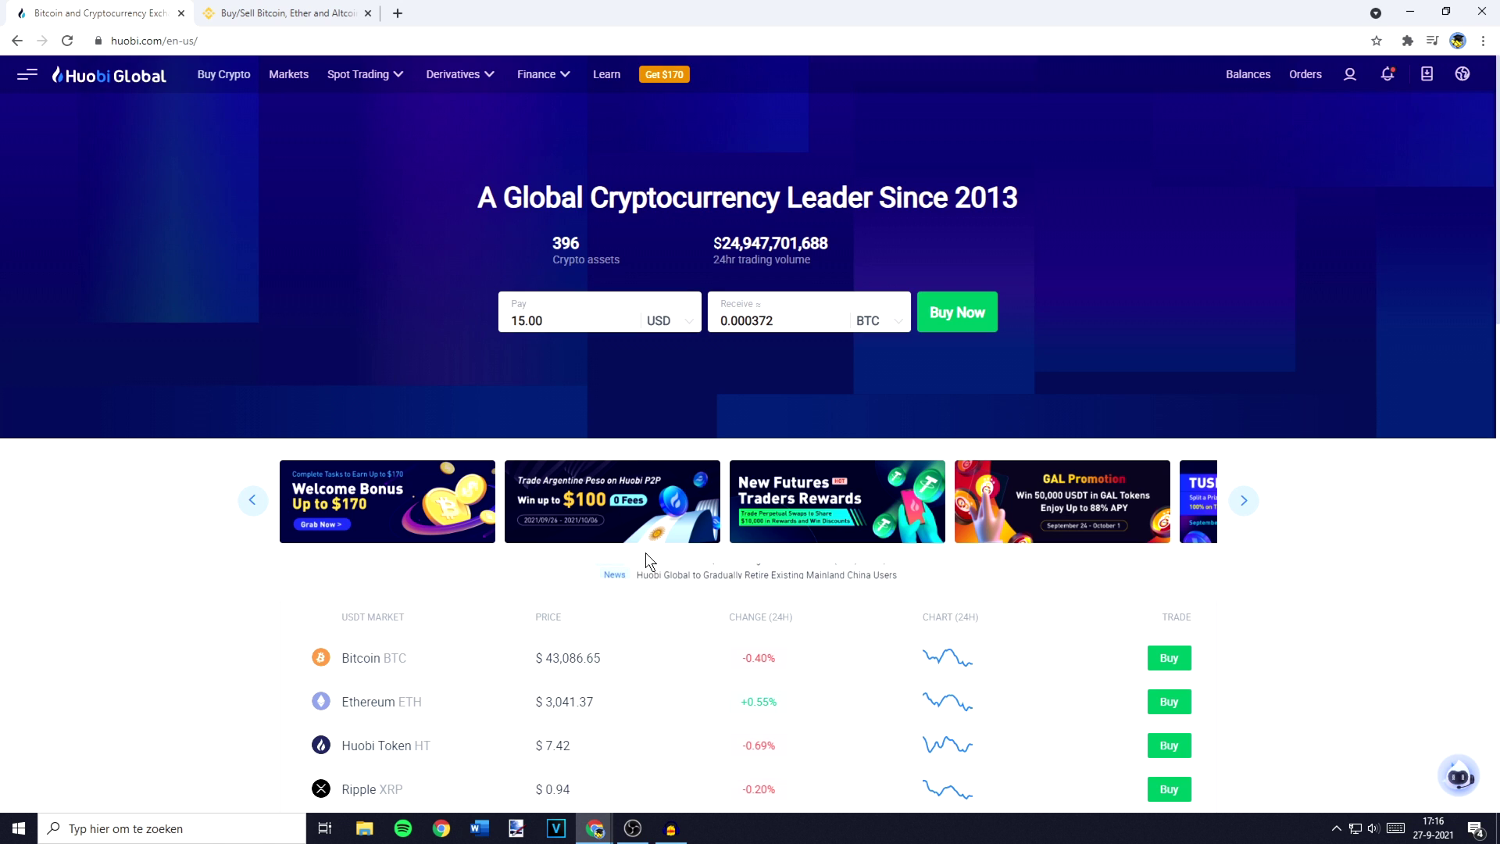
- Return to Huobi's Assets Overview through the Balances menu
{"action": "mouse_move", "coordinate": [1233, 68]}
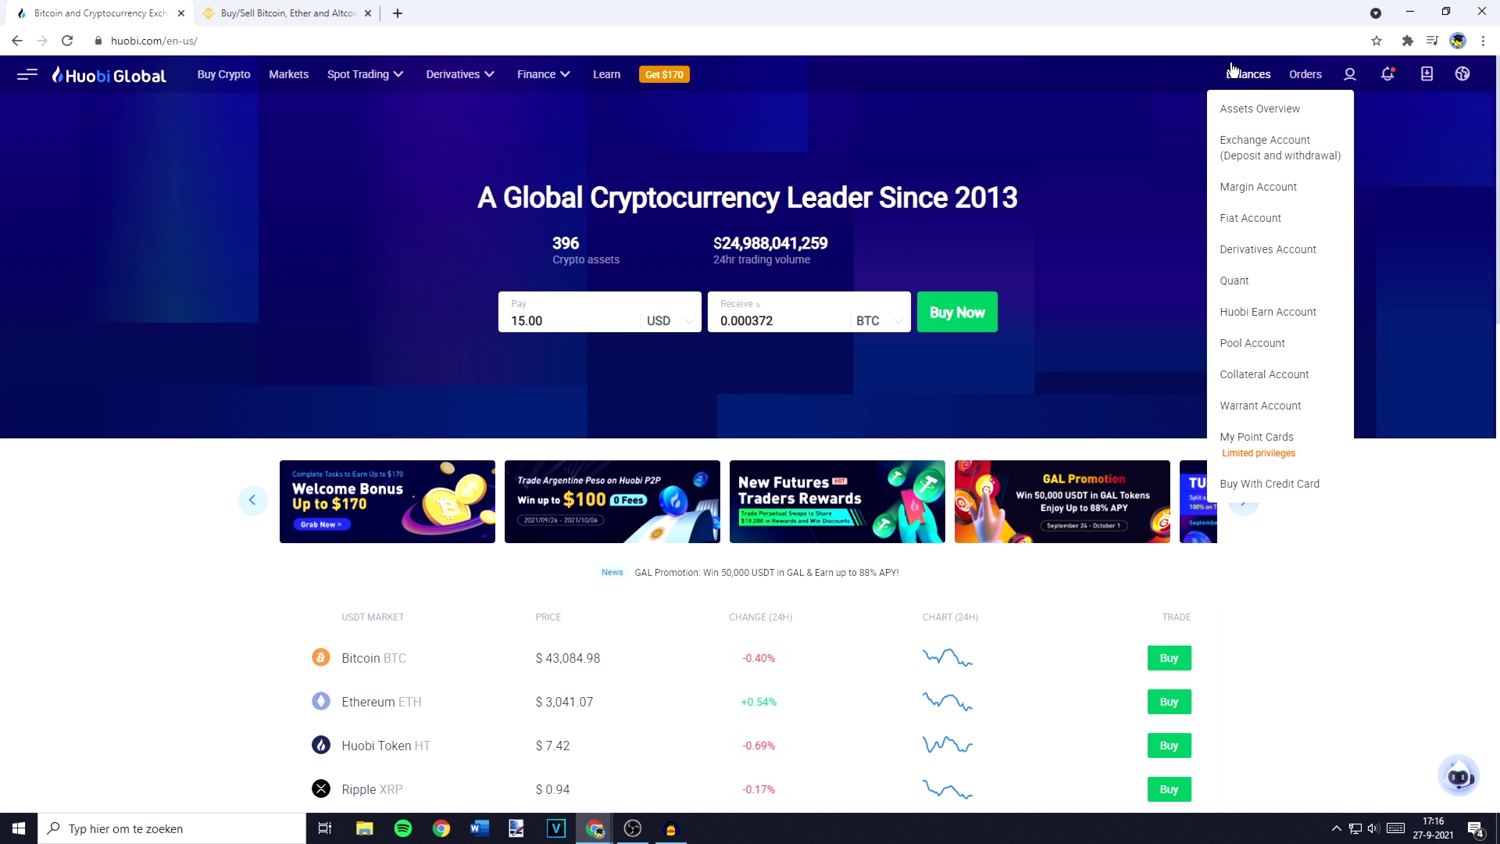
{"action": "left_click", "coordinate": [1254, 117]}
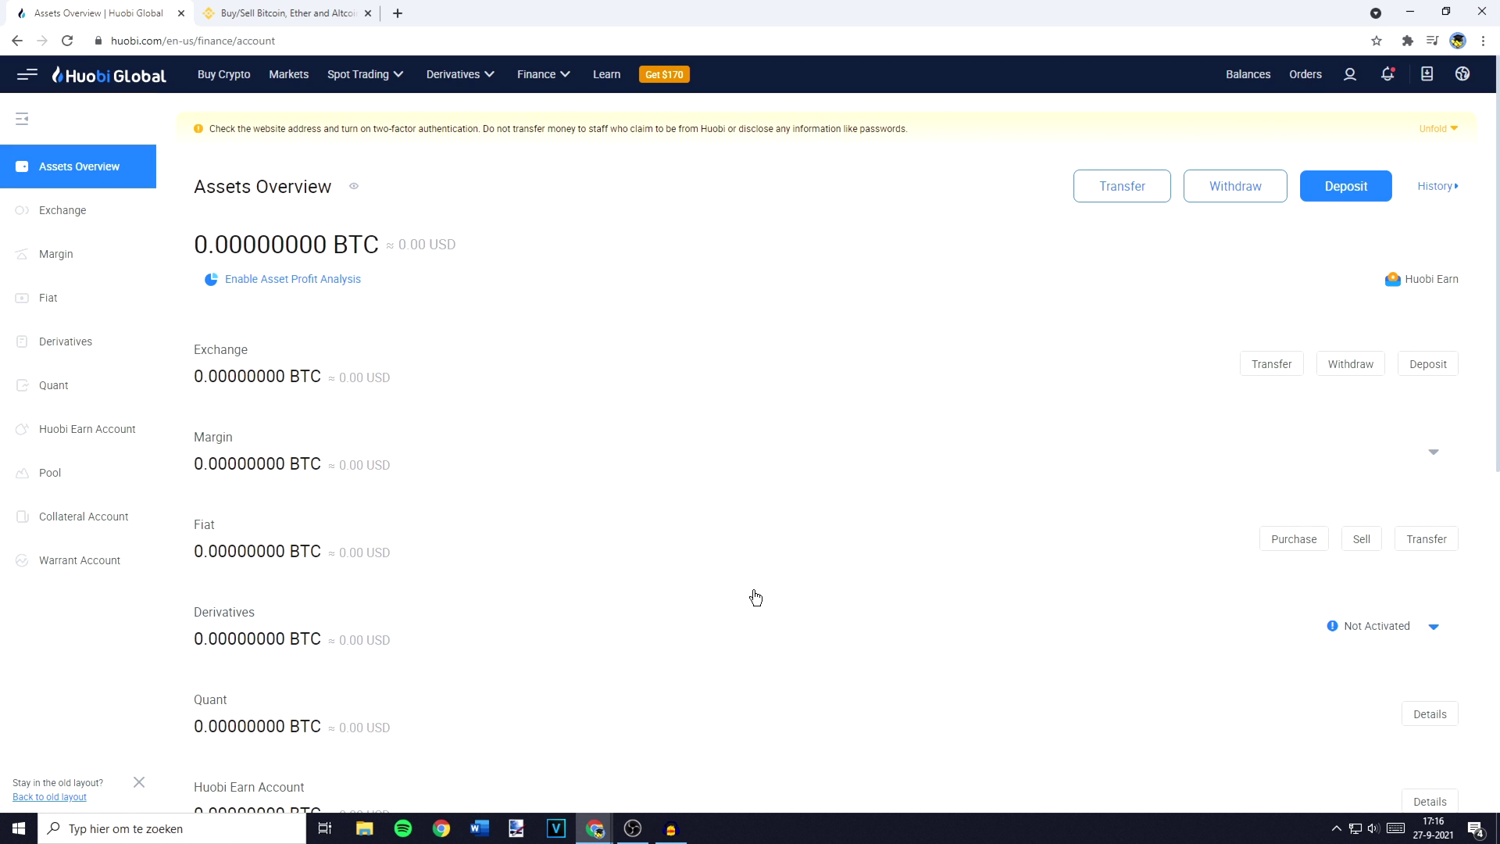
- Open Huobi's withdrawal form, accept the risk warnings and keep USDT, then switch to Binance
{"action": "left_click", "coordinate": [1225, 193]}
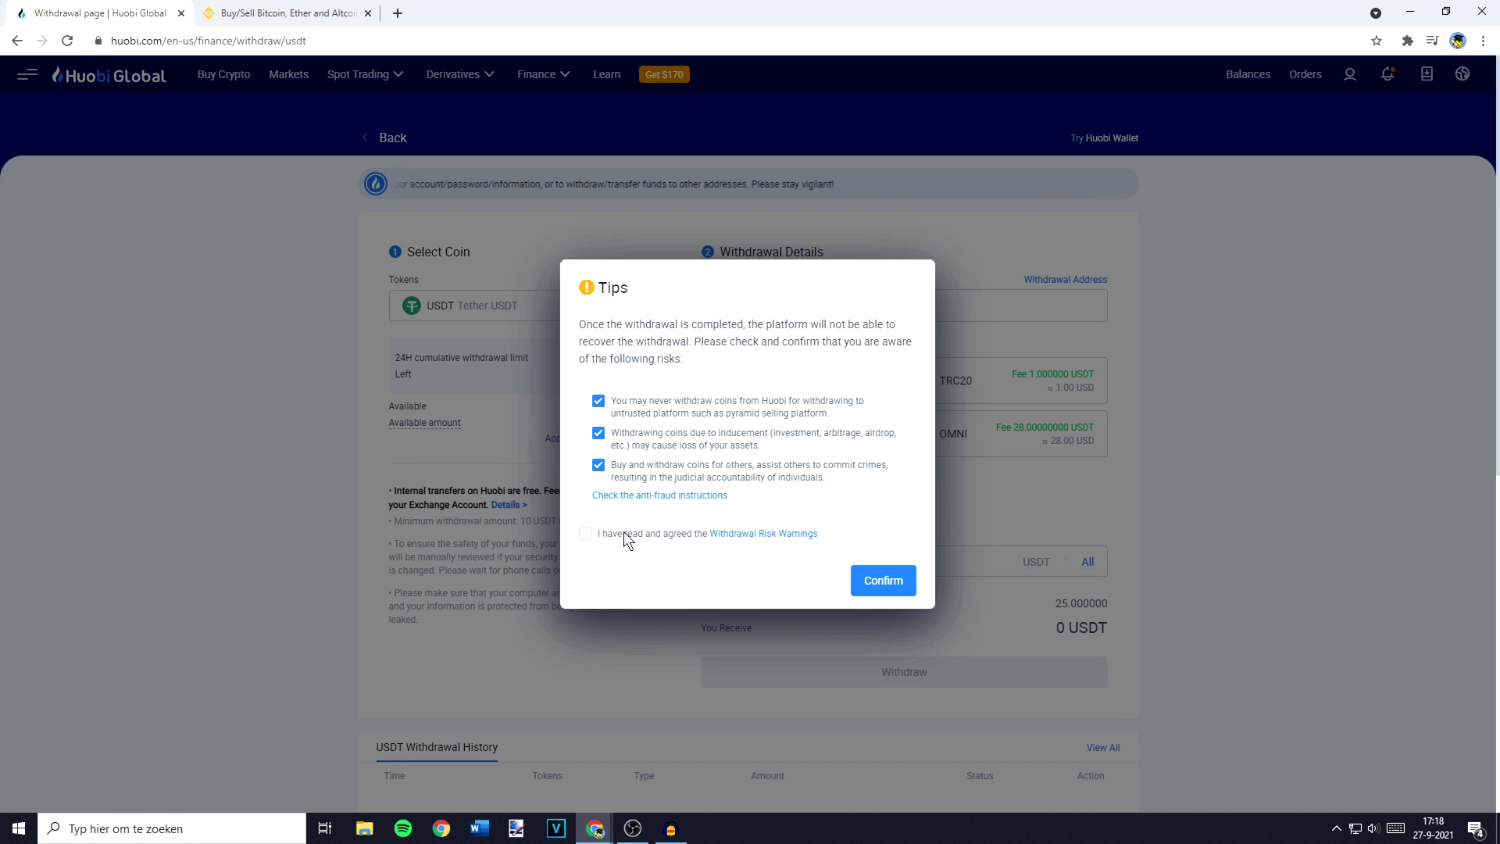
{"action": "left_click", "coordinate": [678, 534]}
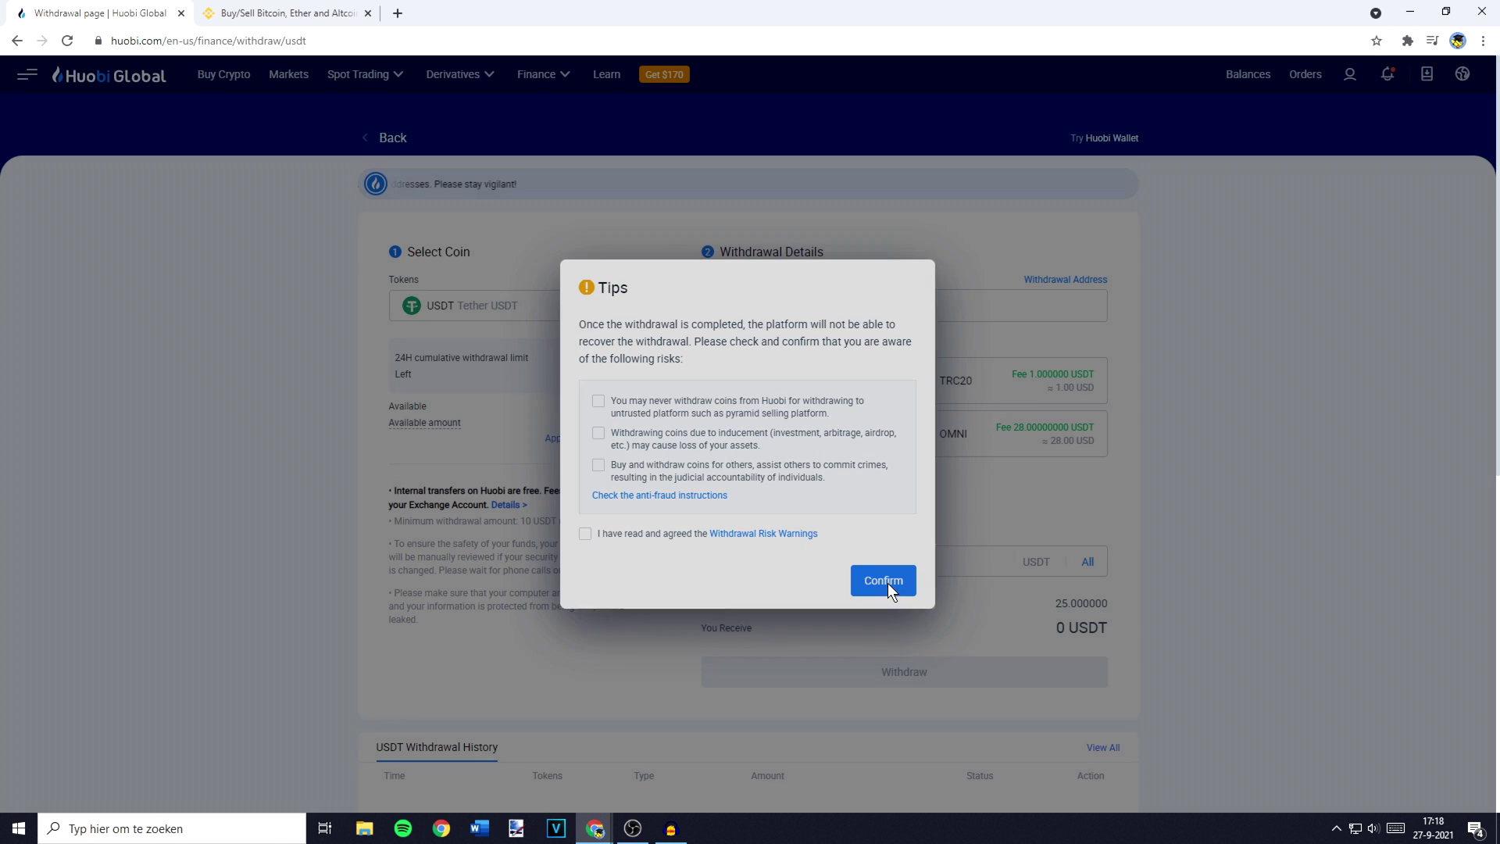
{"action": "left_click", "coordinate": [888, 585]}
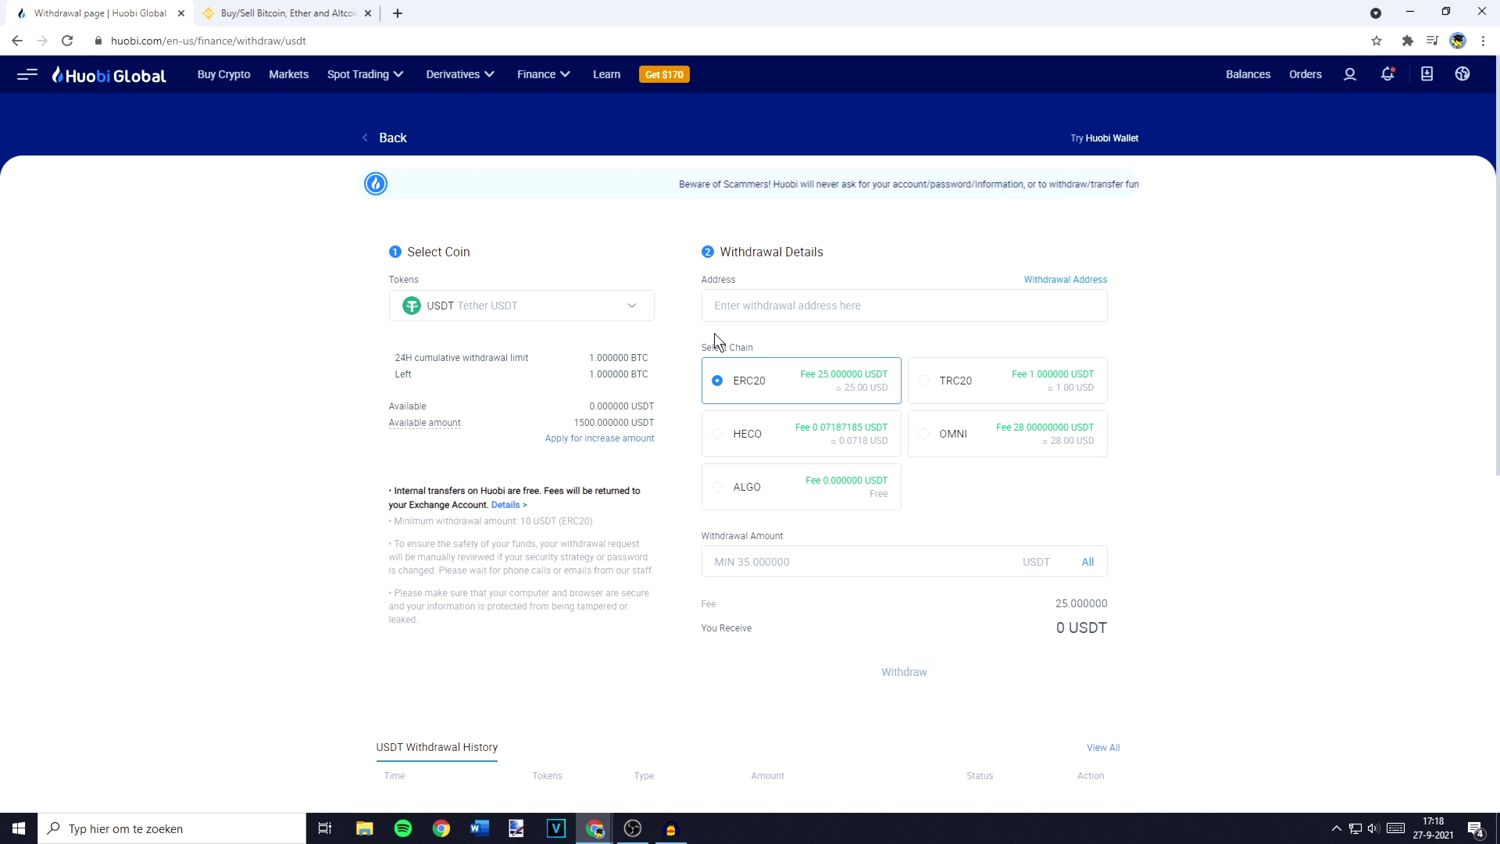
{"action": "left_click", "coordinate": [616, 311]}
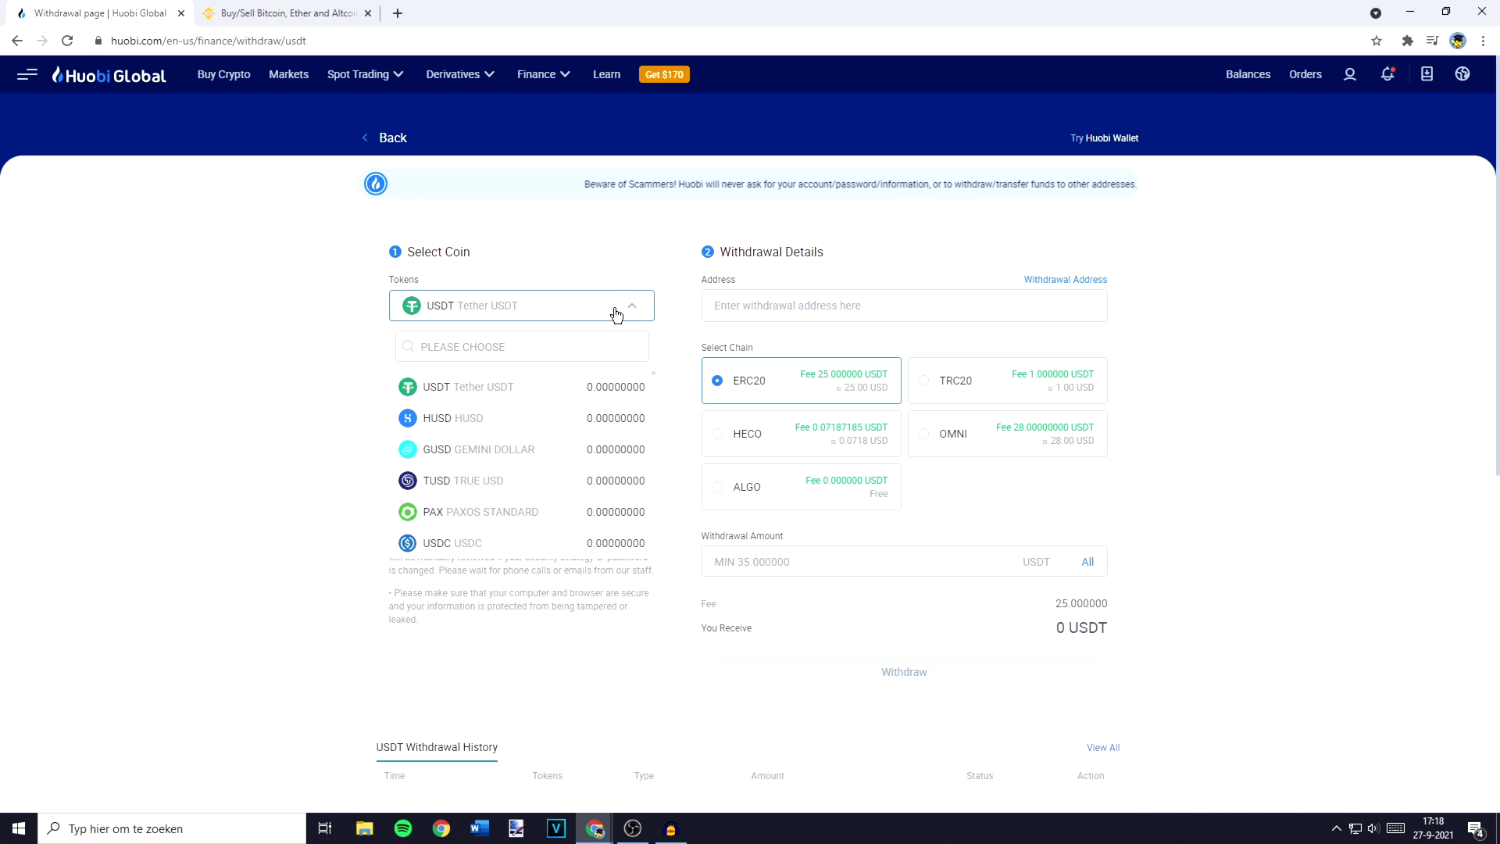
{"action": "left_click", "coordinate": [541, 391]}
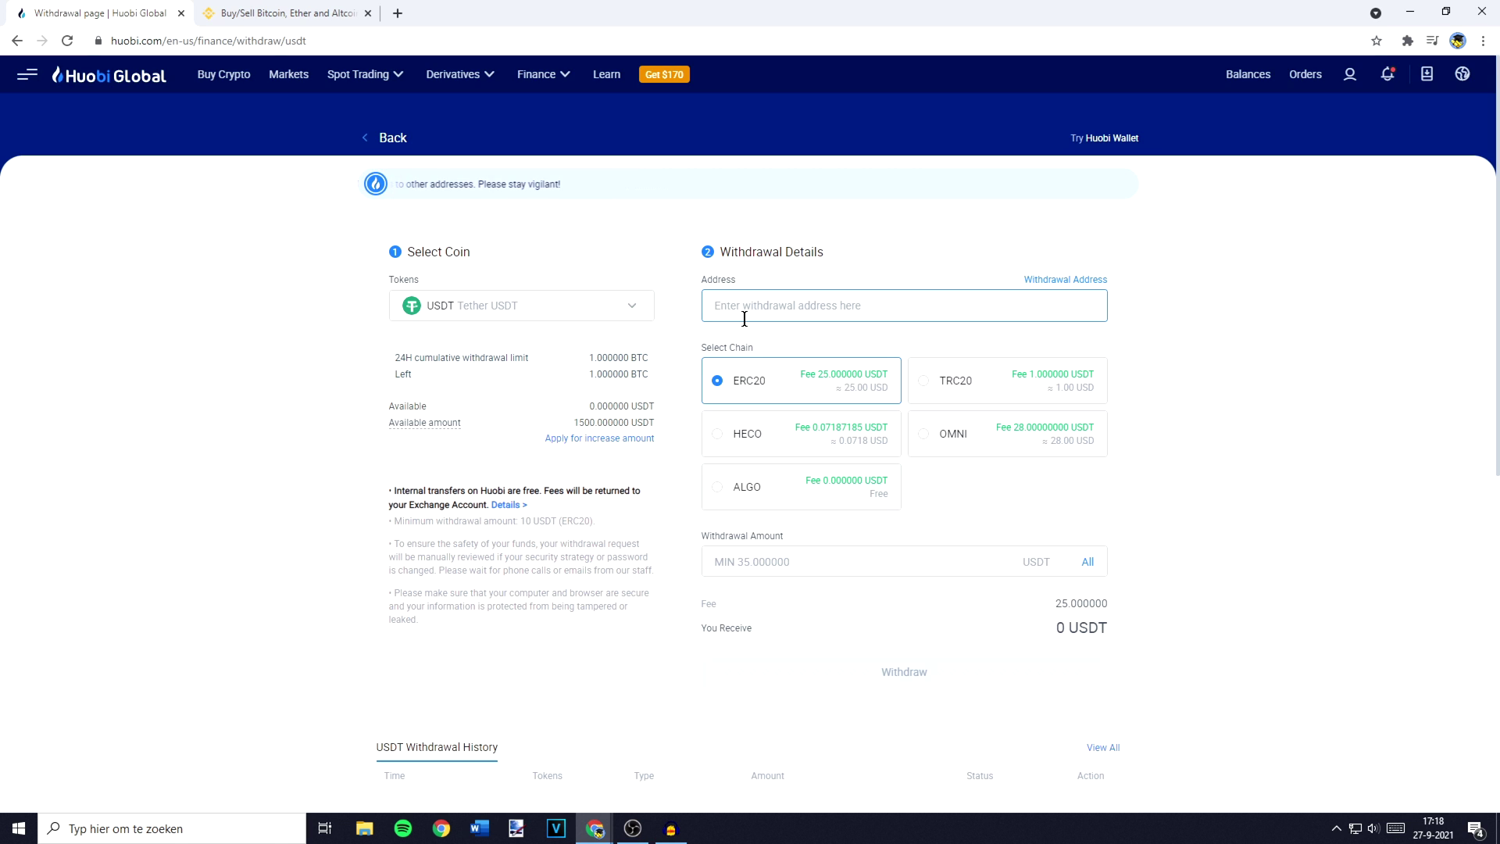
{"action": "left_click", "coordinate": [317, 10]}
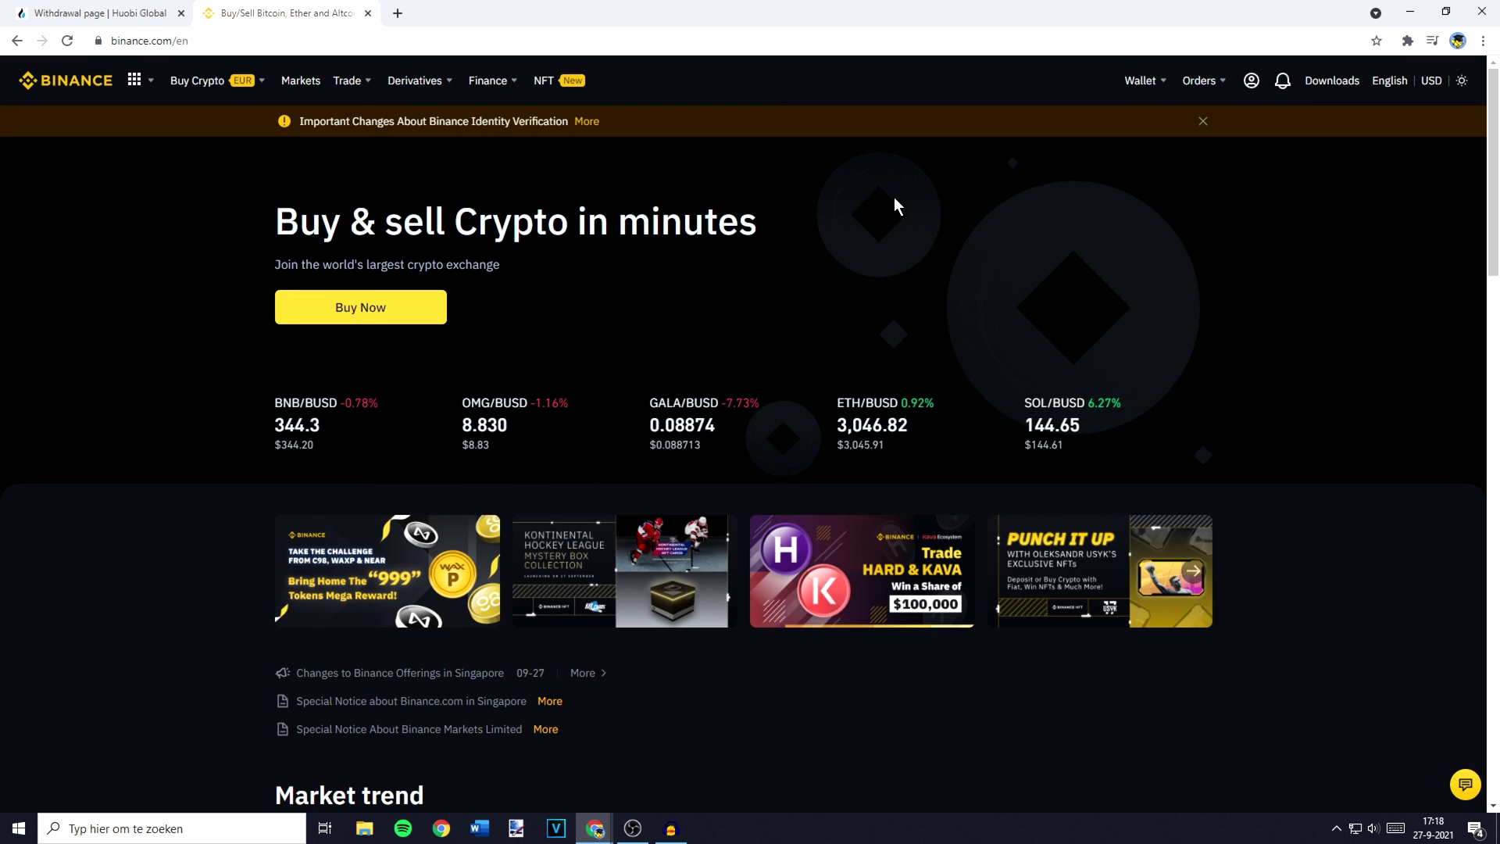
- Start a Binance crypto deposit from the Fiat and Spot wallet with USDT TetherUS as coin
{"action": "mouse_move", "coordinate": [1141, 82]}
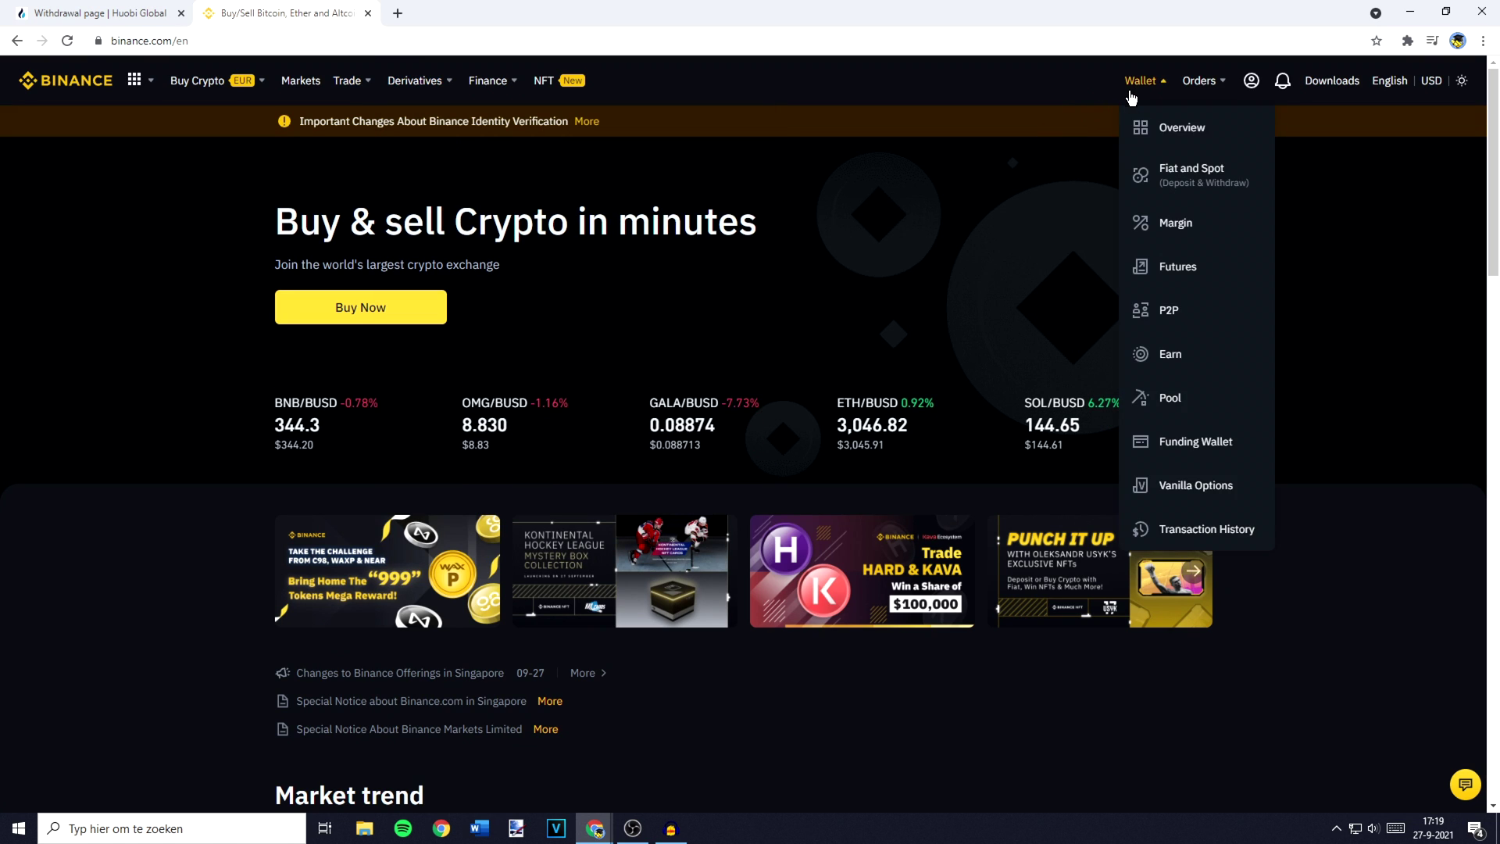
{"action": "left_click", "coordinate": [1166, 180]}
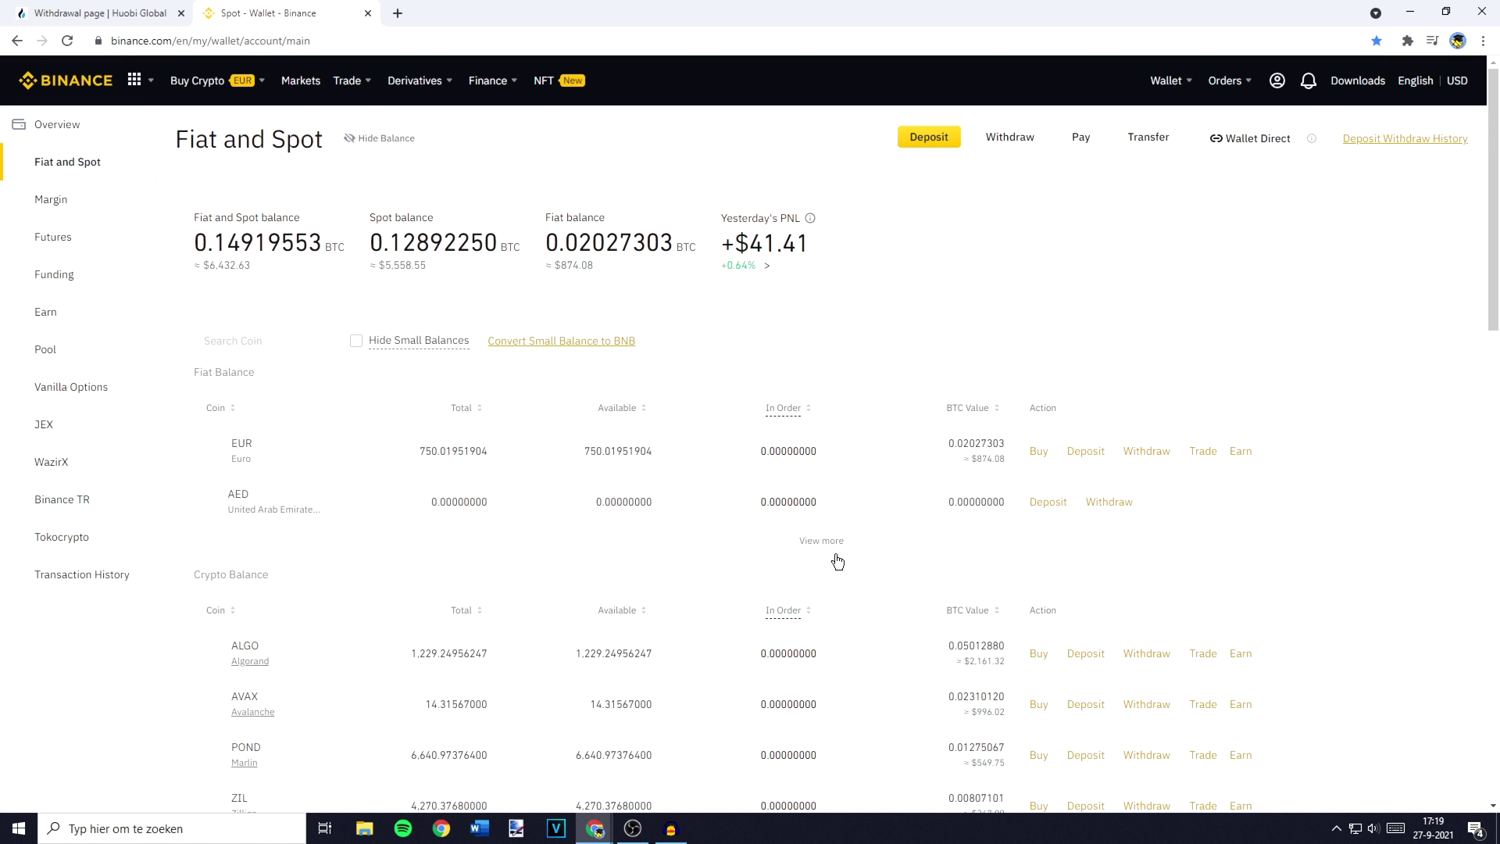
{"action": "left_click", "coordinate": [919, 144]}
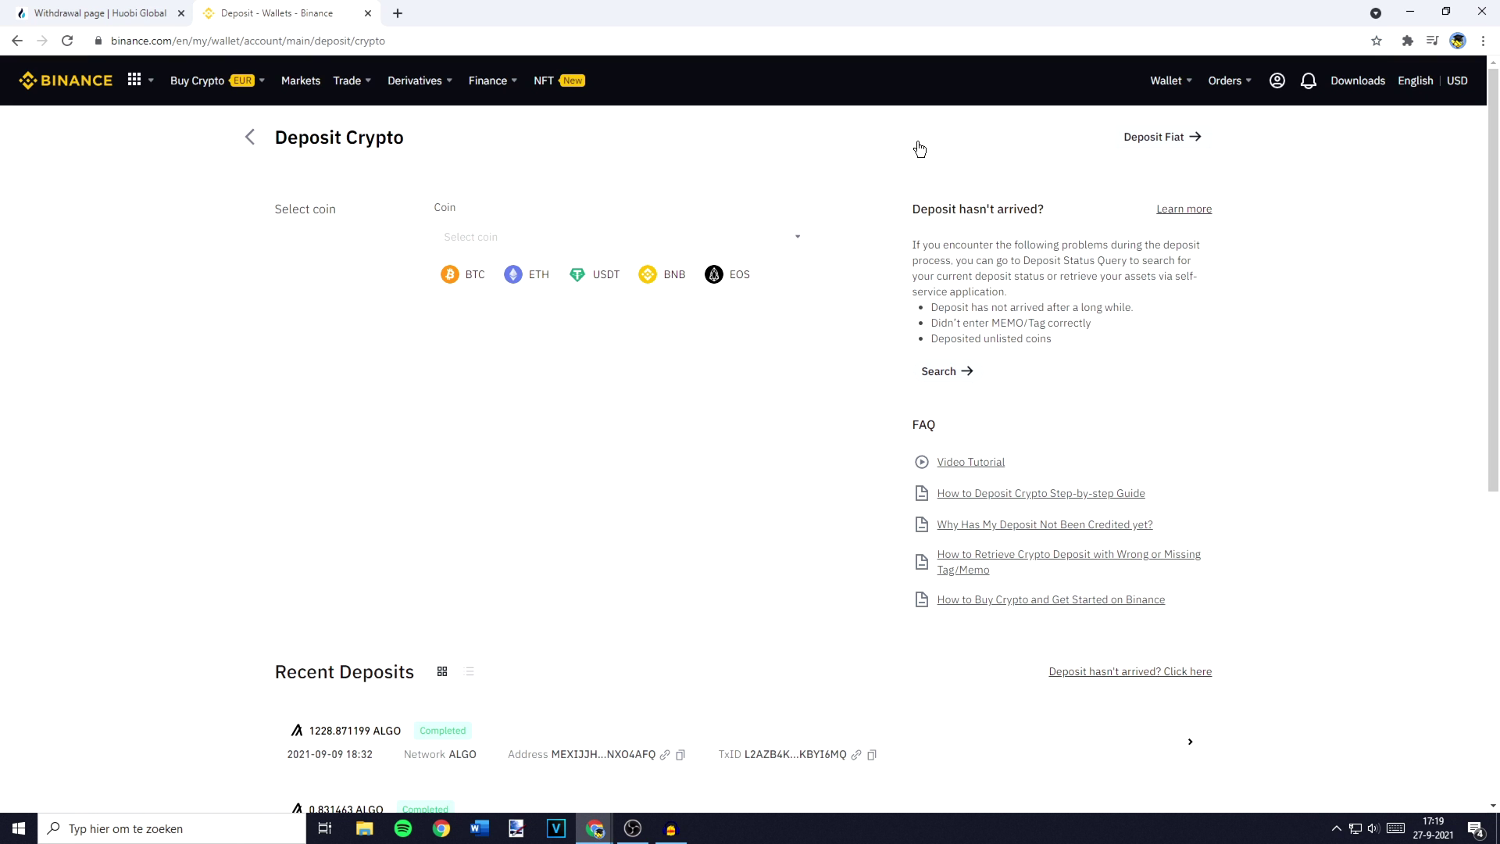
{"action": "left_click", "coordinate": [603, 224]}
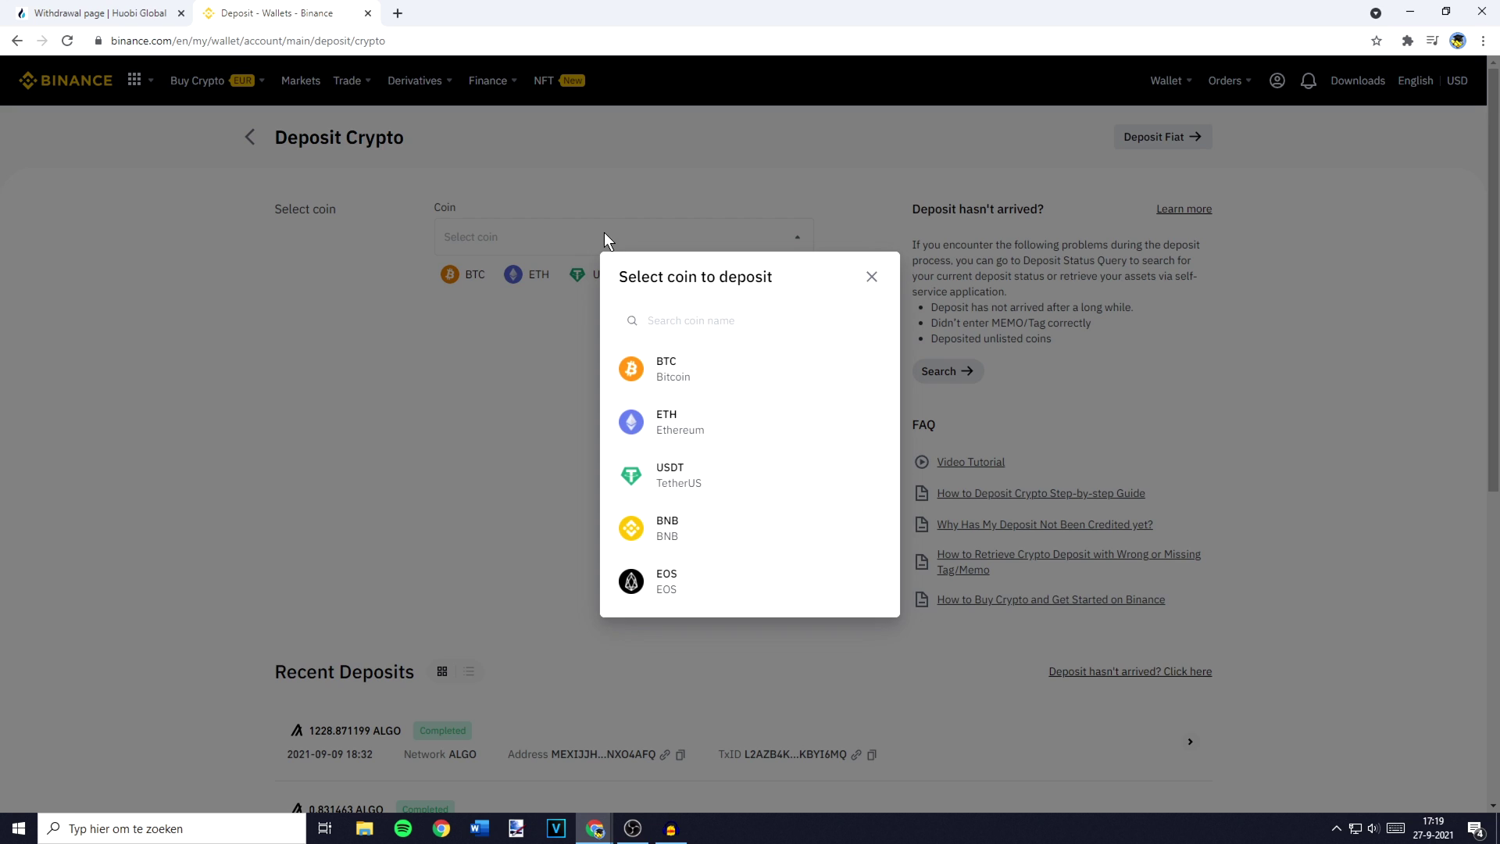
{"action": "left_click", "coordinate": [692, 486]}
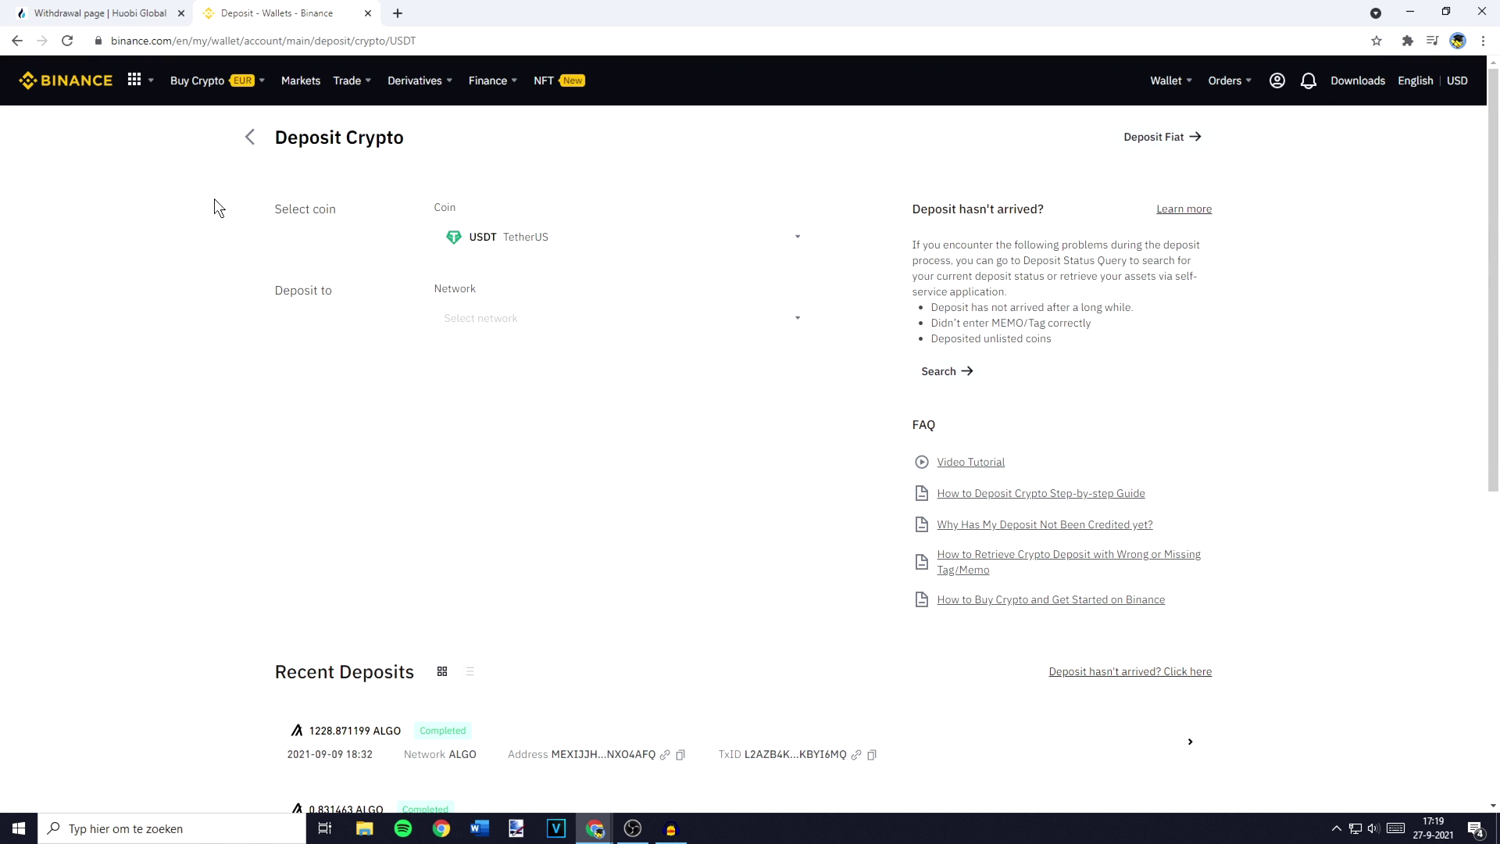
- Open Binance's USDT deposit network list and compare it with Huobi's withdrawal chains
{"action": "left_click", "coordinate": [97, 11]}
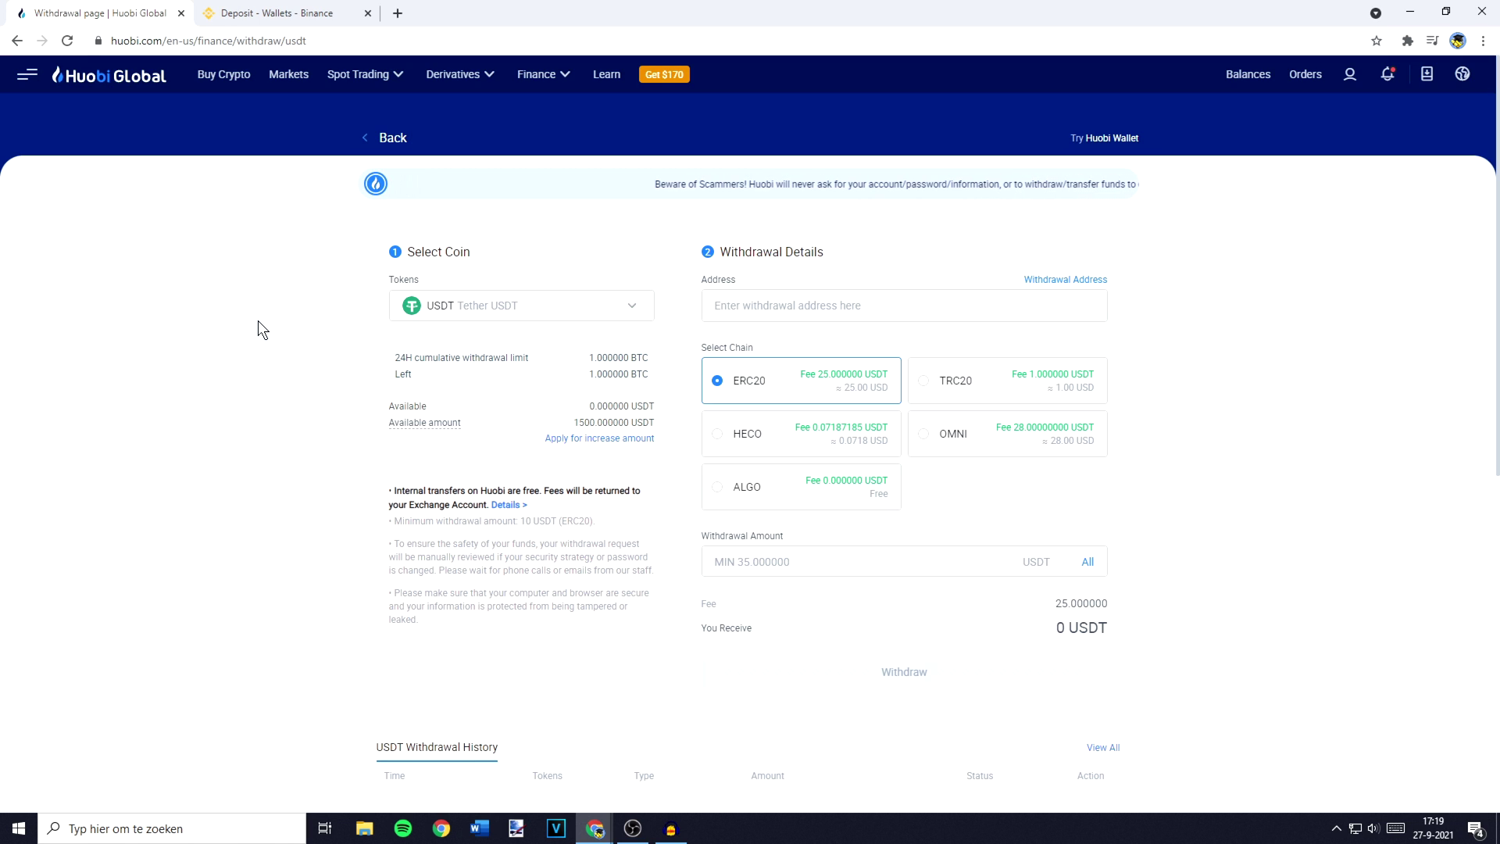
{"action": "left_click", "coordinate": [301, 13]}
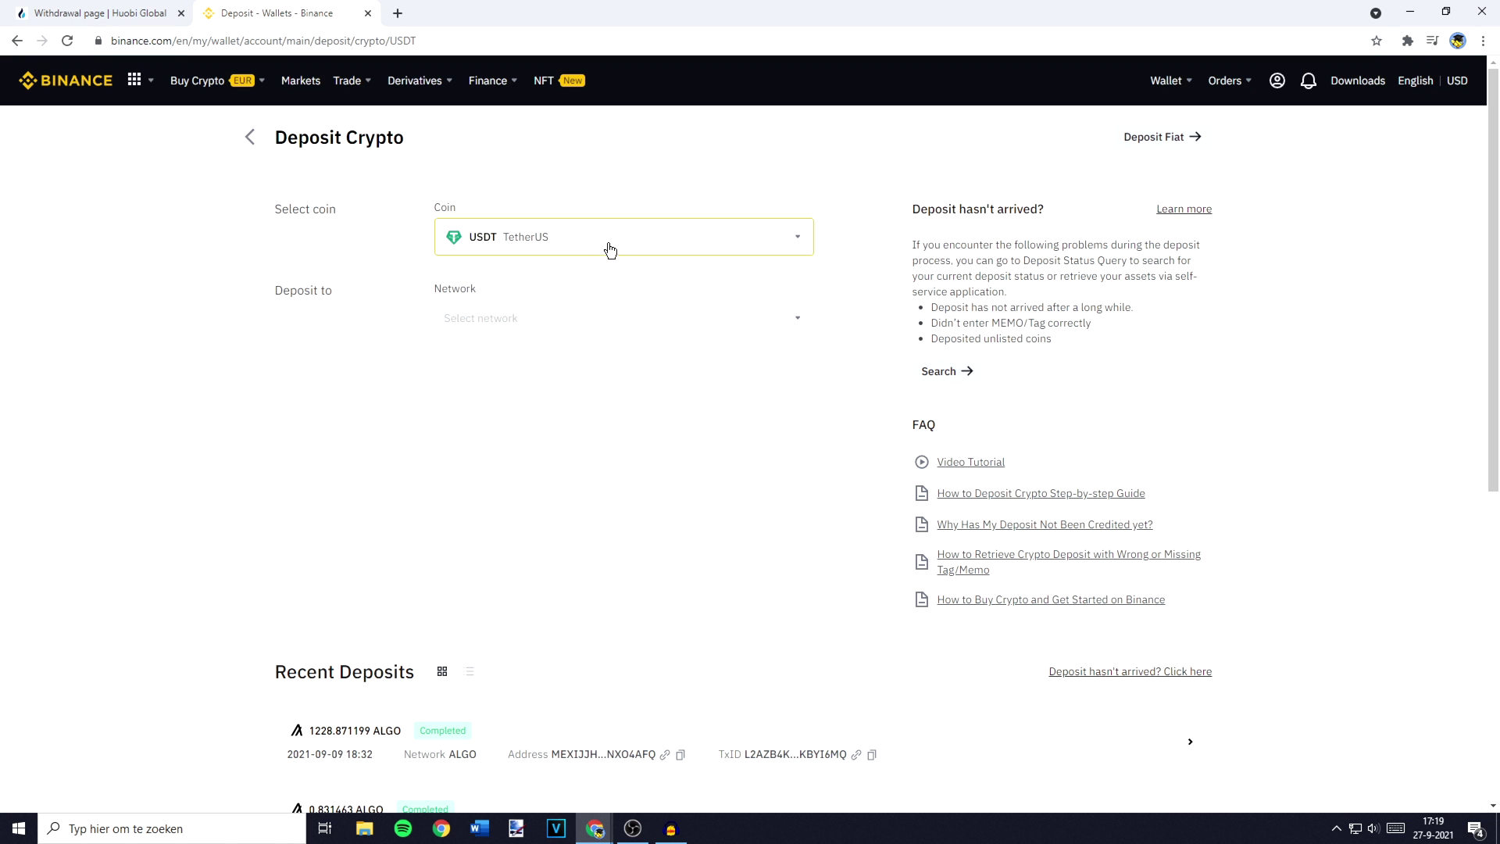
{"action": "left_click", "coordinate": [538, 322]}
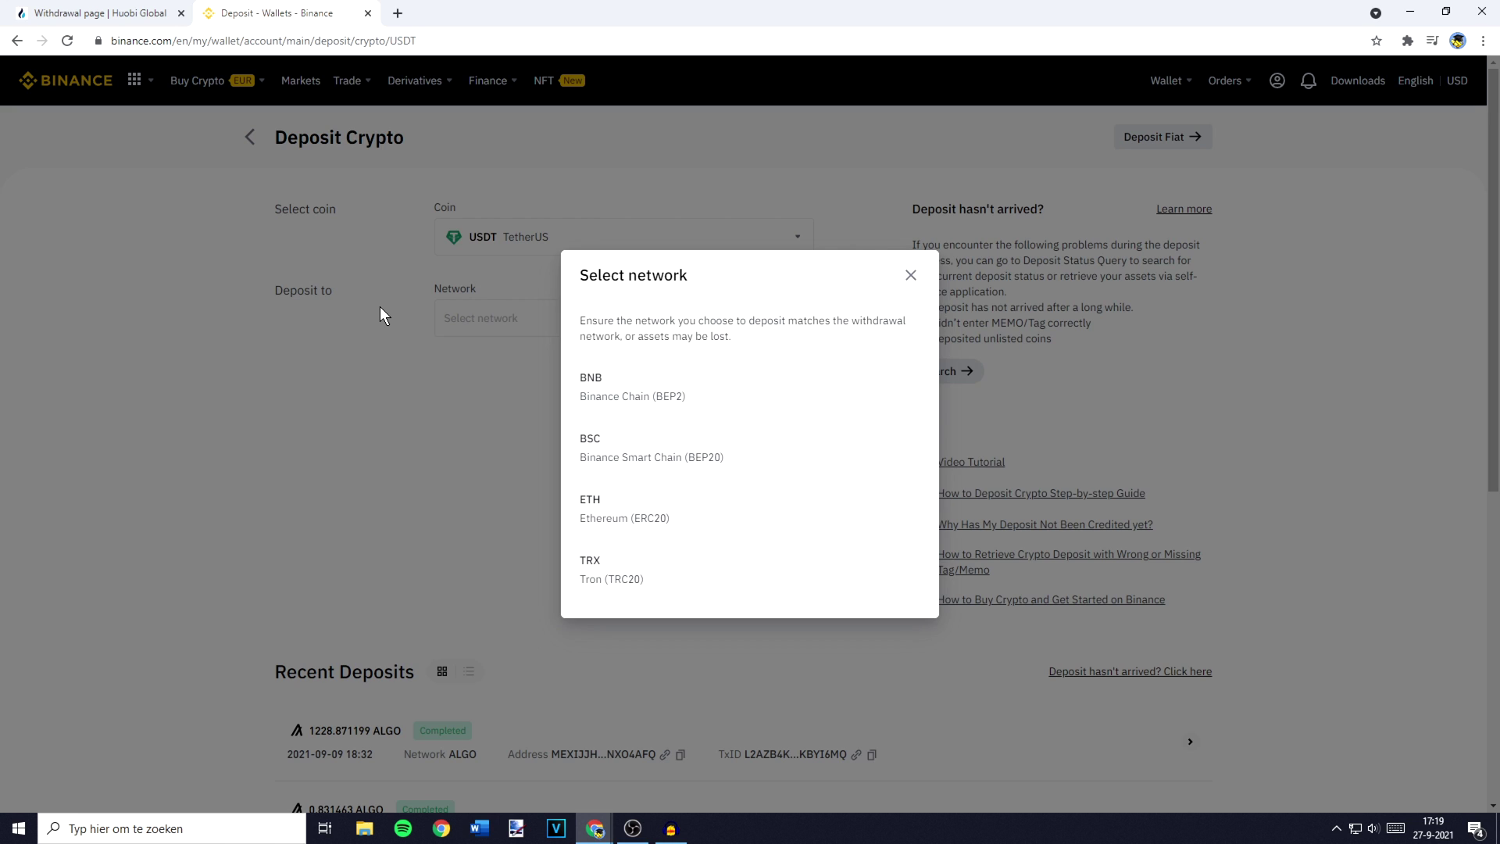
{"action": "left_click", "coordinate": [98, 14]}
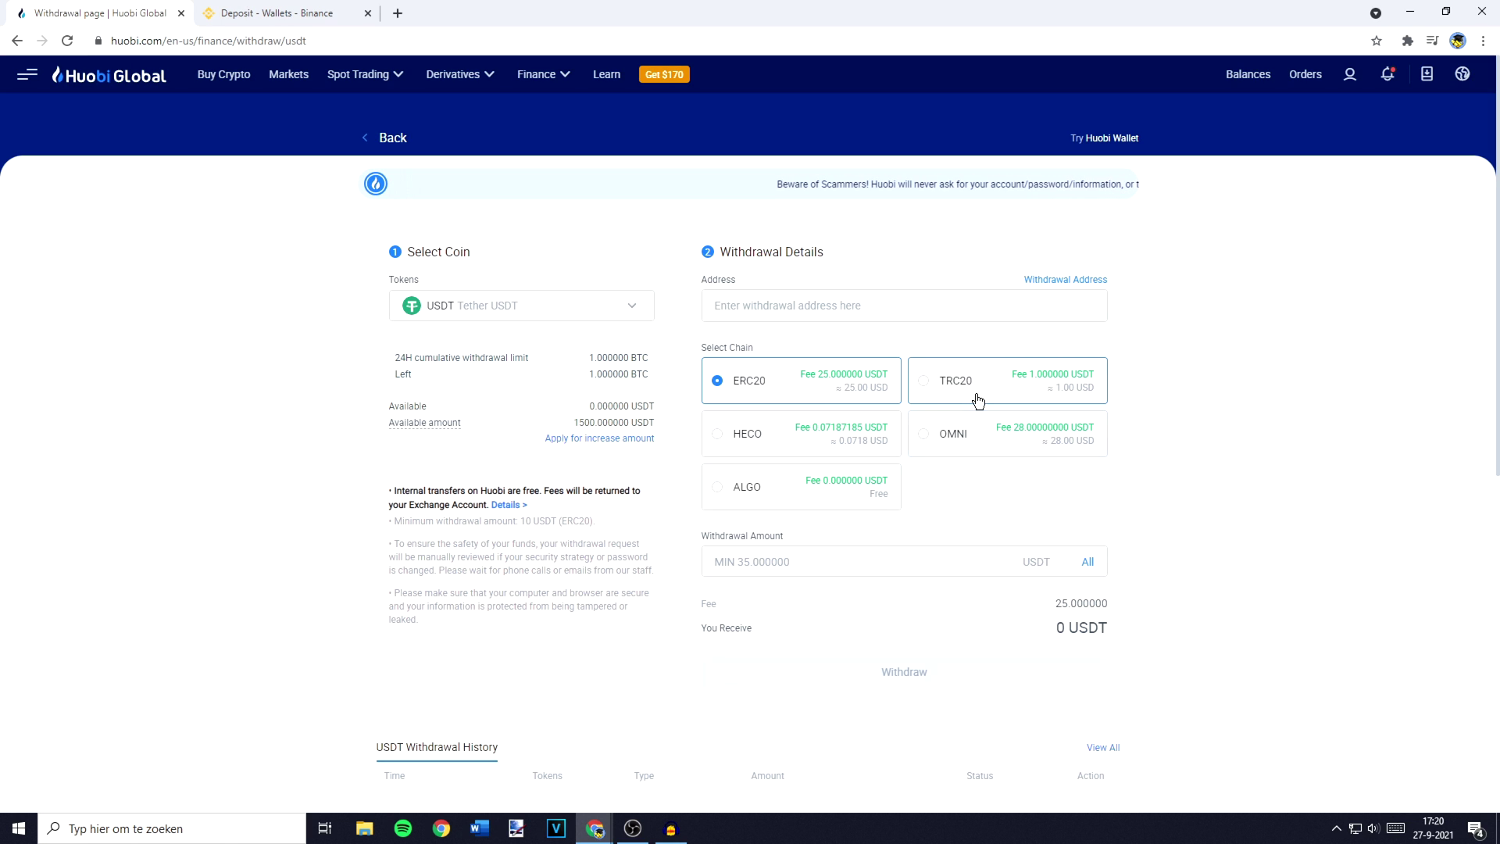
{"action": "left_click", "coordinate": [336, 17]}
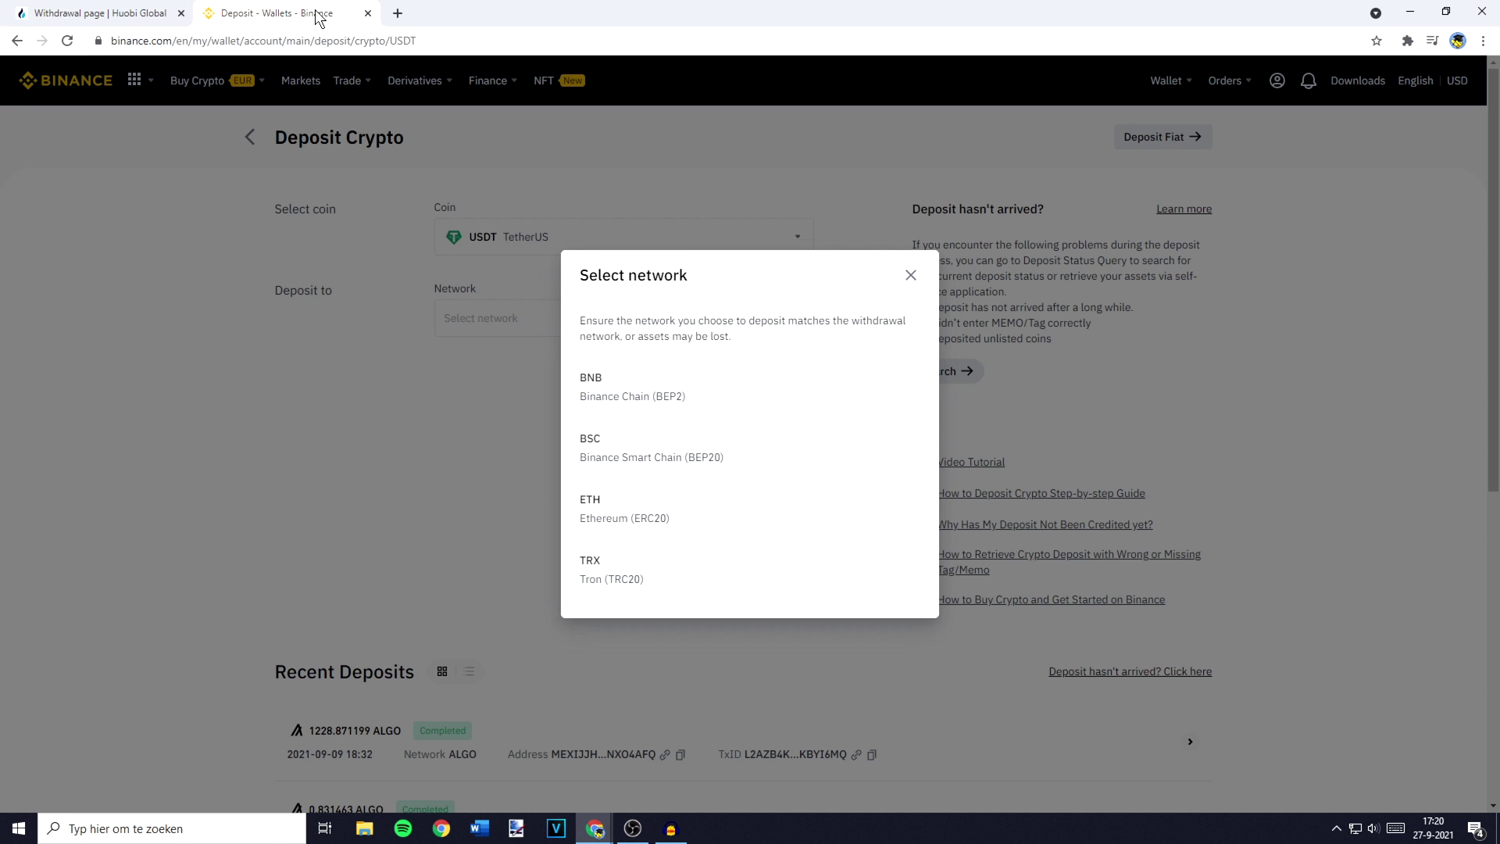
- Generate and copy a Binance USDT deposit address on TRX Tron (TRC20), then return to Huobi
{"action": "left_click", "coordinate": [637, 581]}
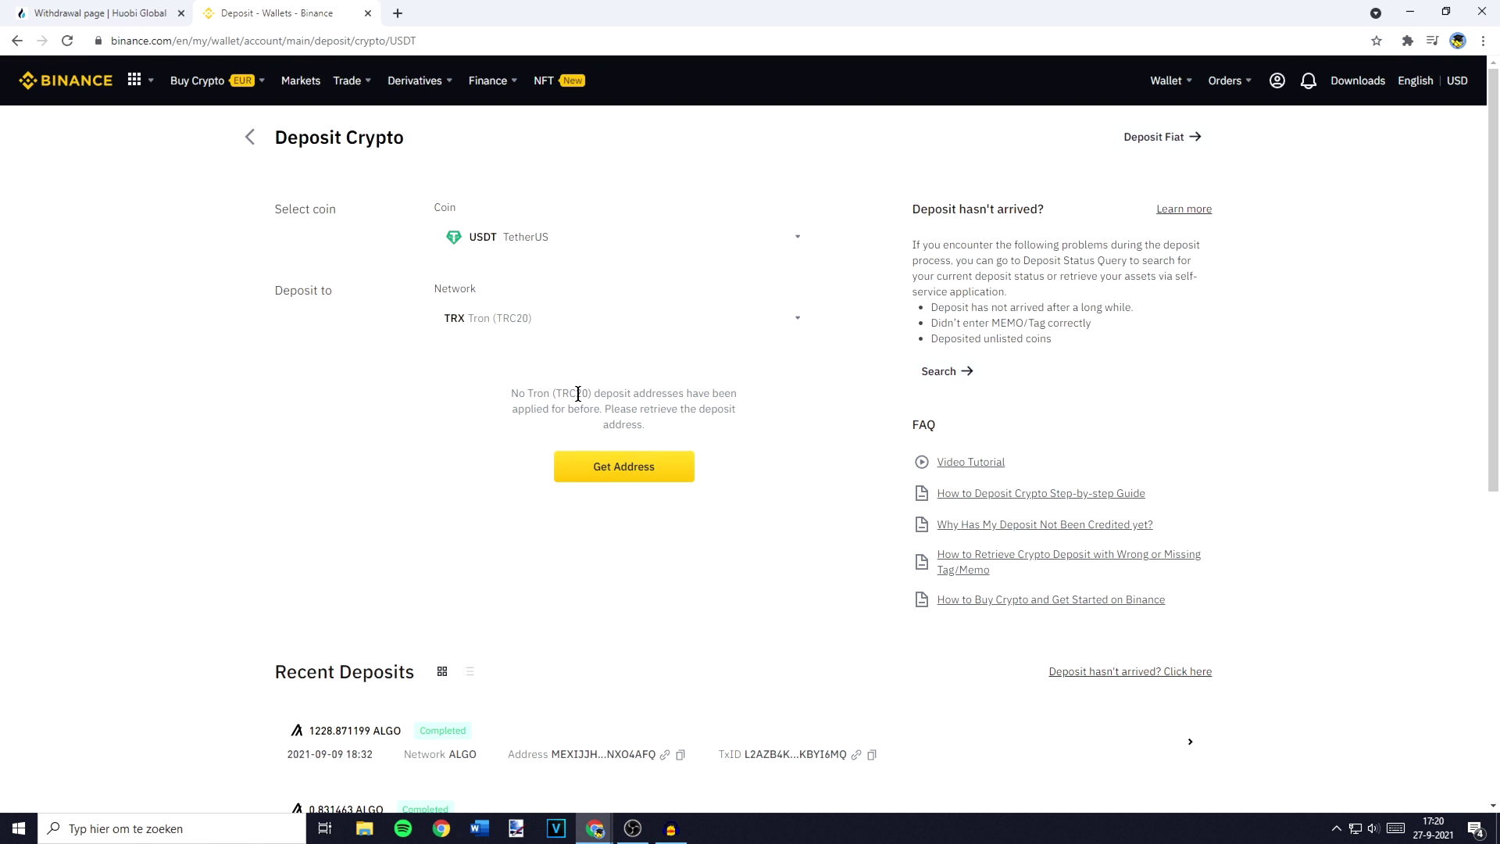
{"action": "left_click", "coordinate": [600, 474]}
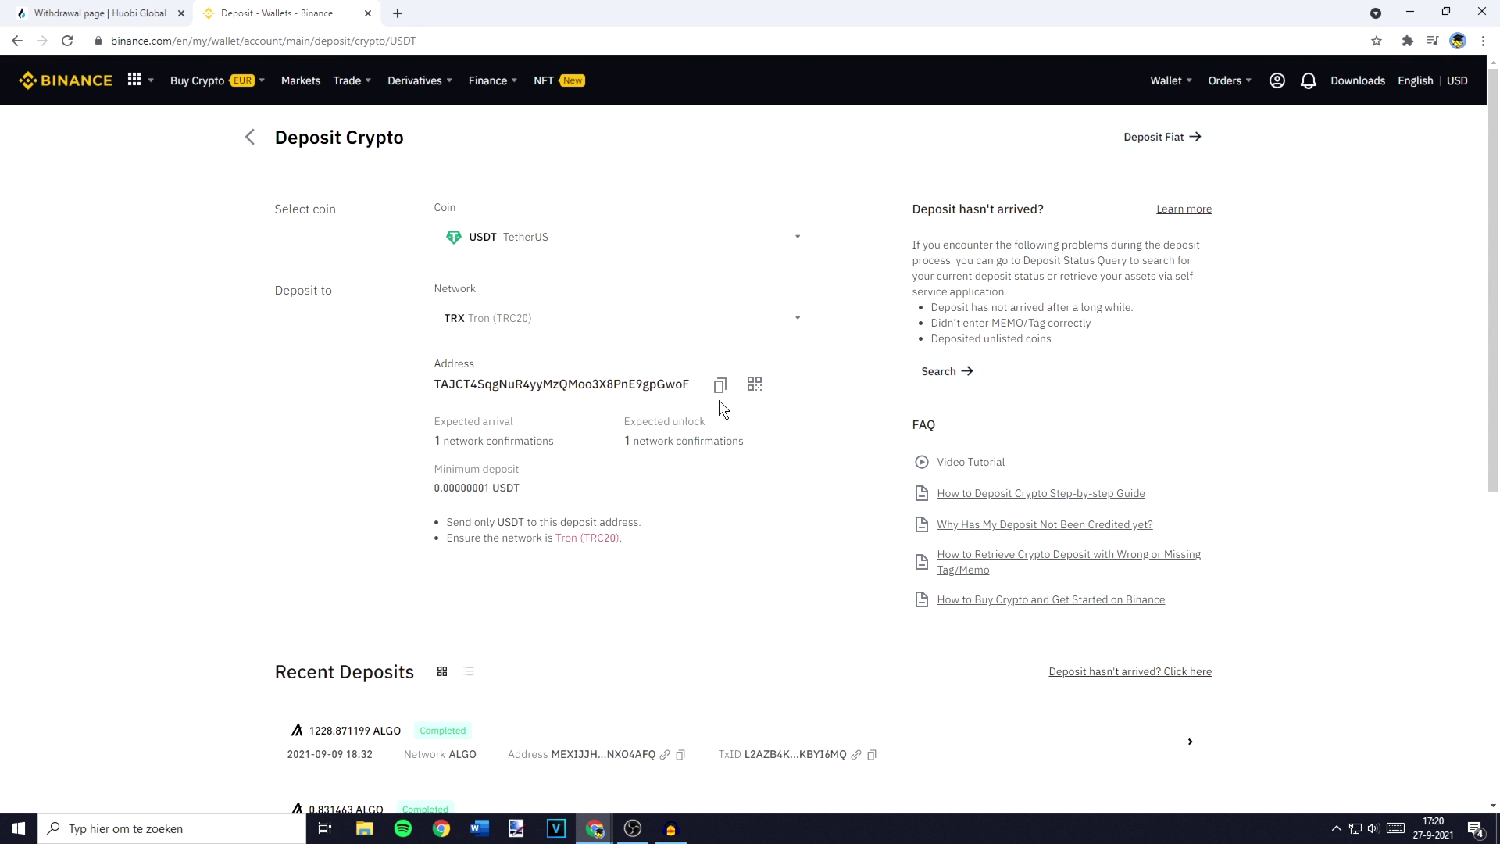
{"action": "left_click", "coordinate": [719, 388]}
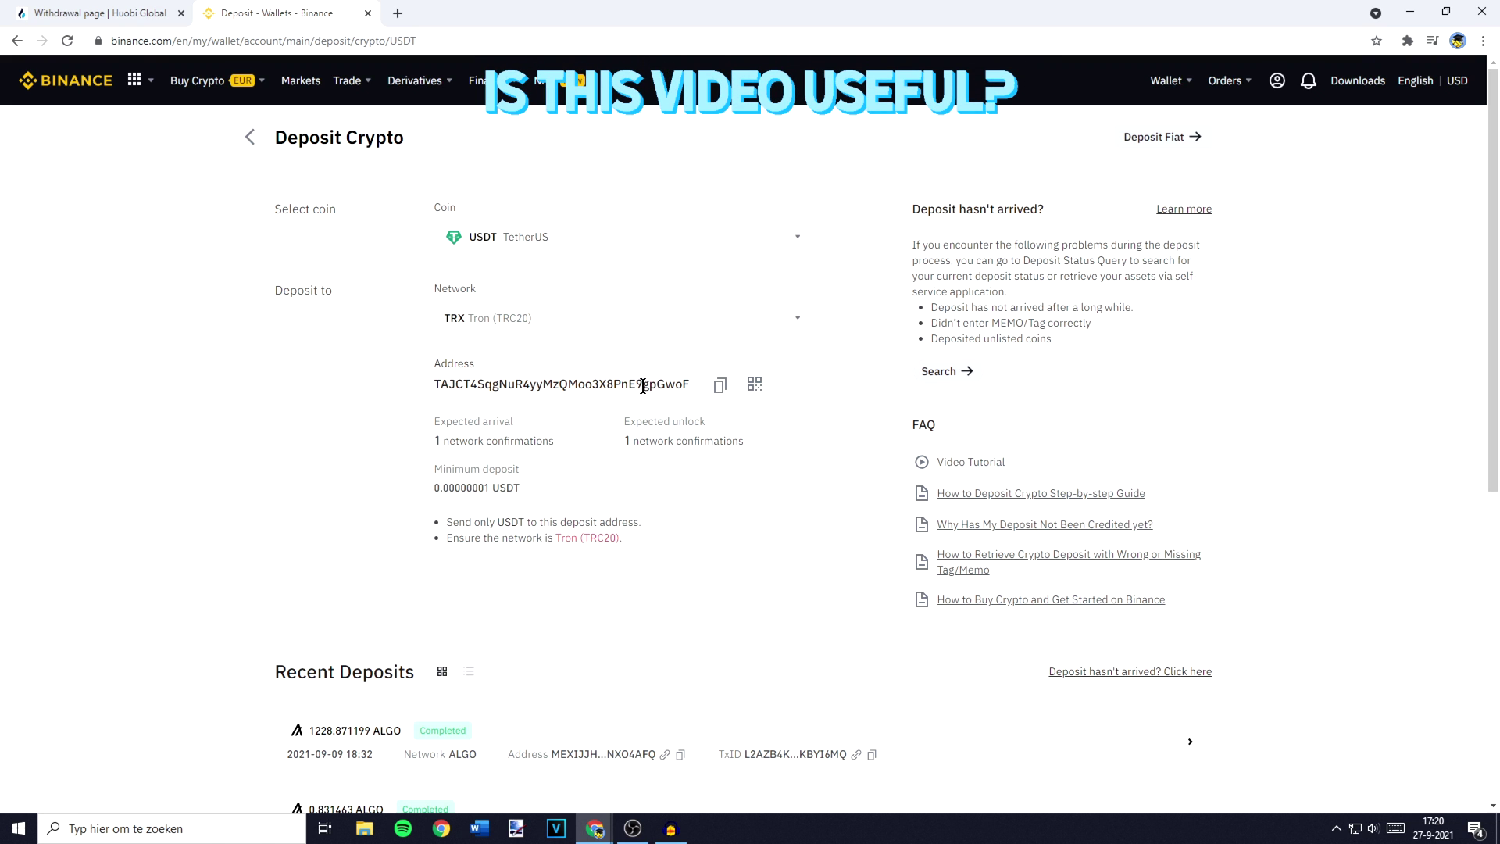
{"action": "left_click", "coordinate": [134, 14]}
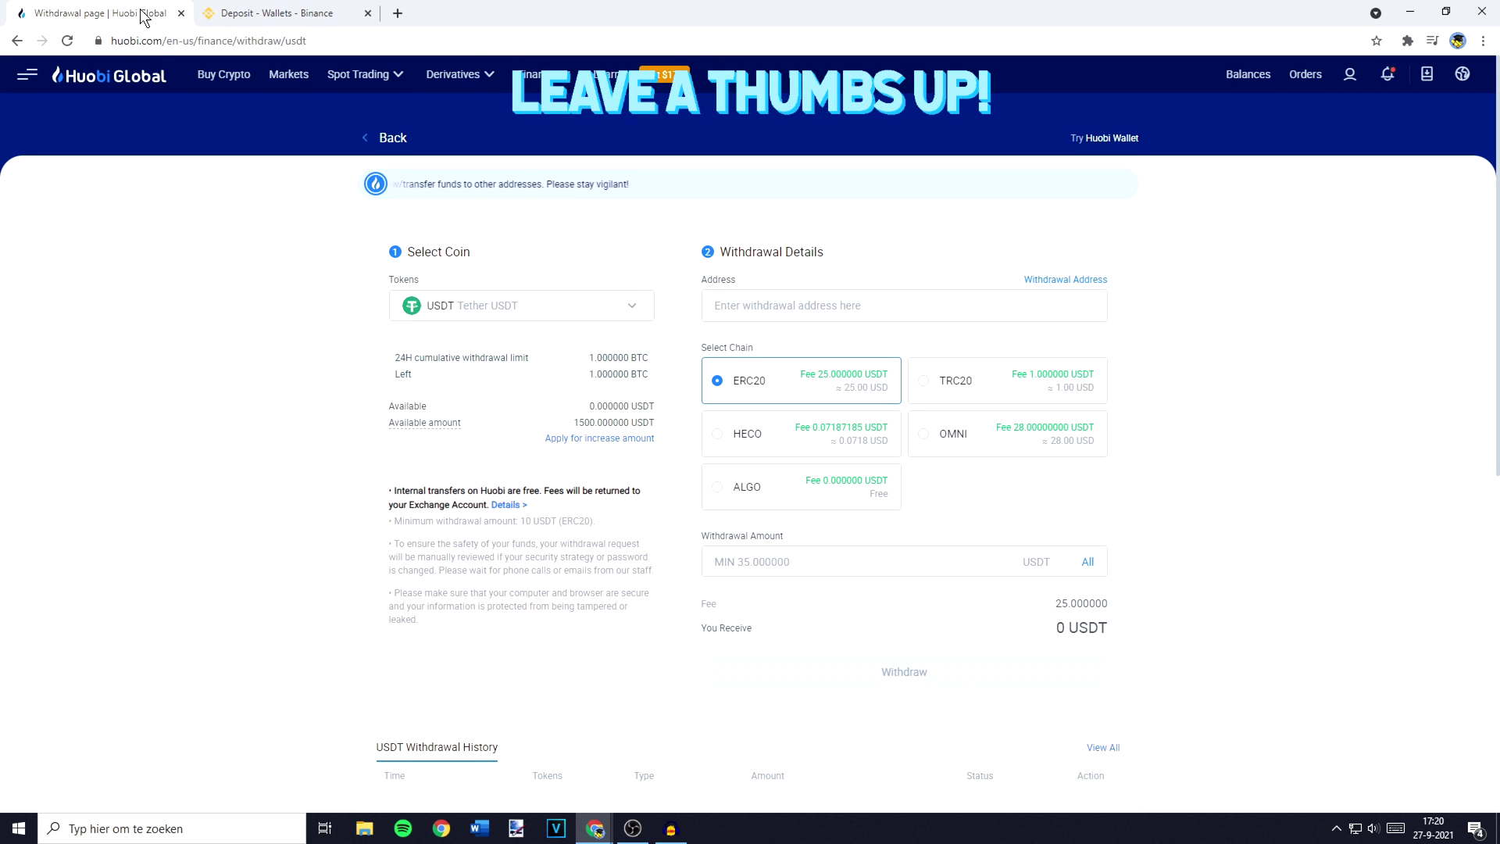
- Paste the Binance address into Huobi's USDT withdrawal, choose TRC20, and enter 100 USDT
{"action": "left_click", "coordinate": [712, 303]}
{"action": "key", "text": "ctrl+v"}
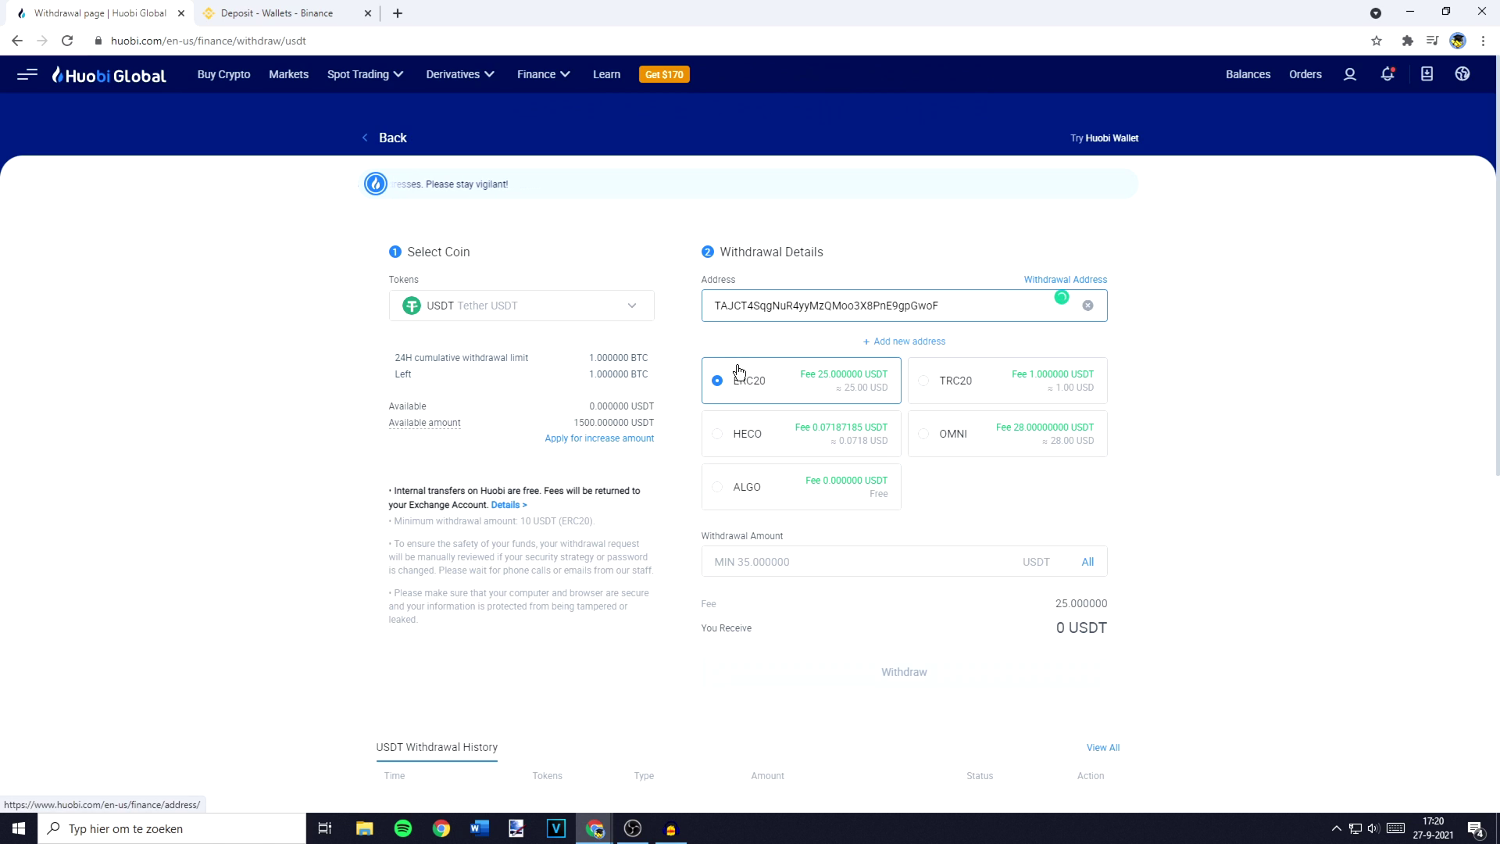
{"action": "left_click", "coordinate": [960, 391]}
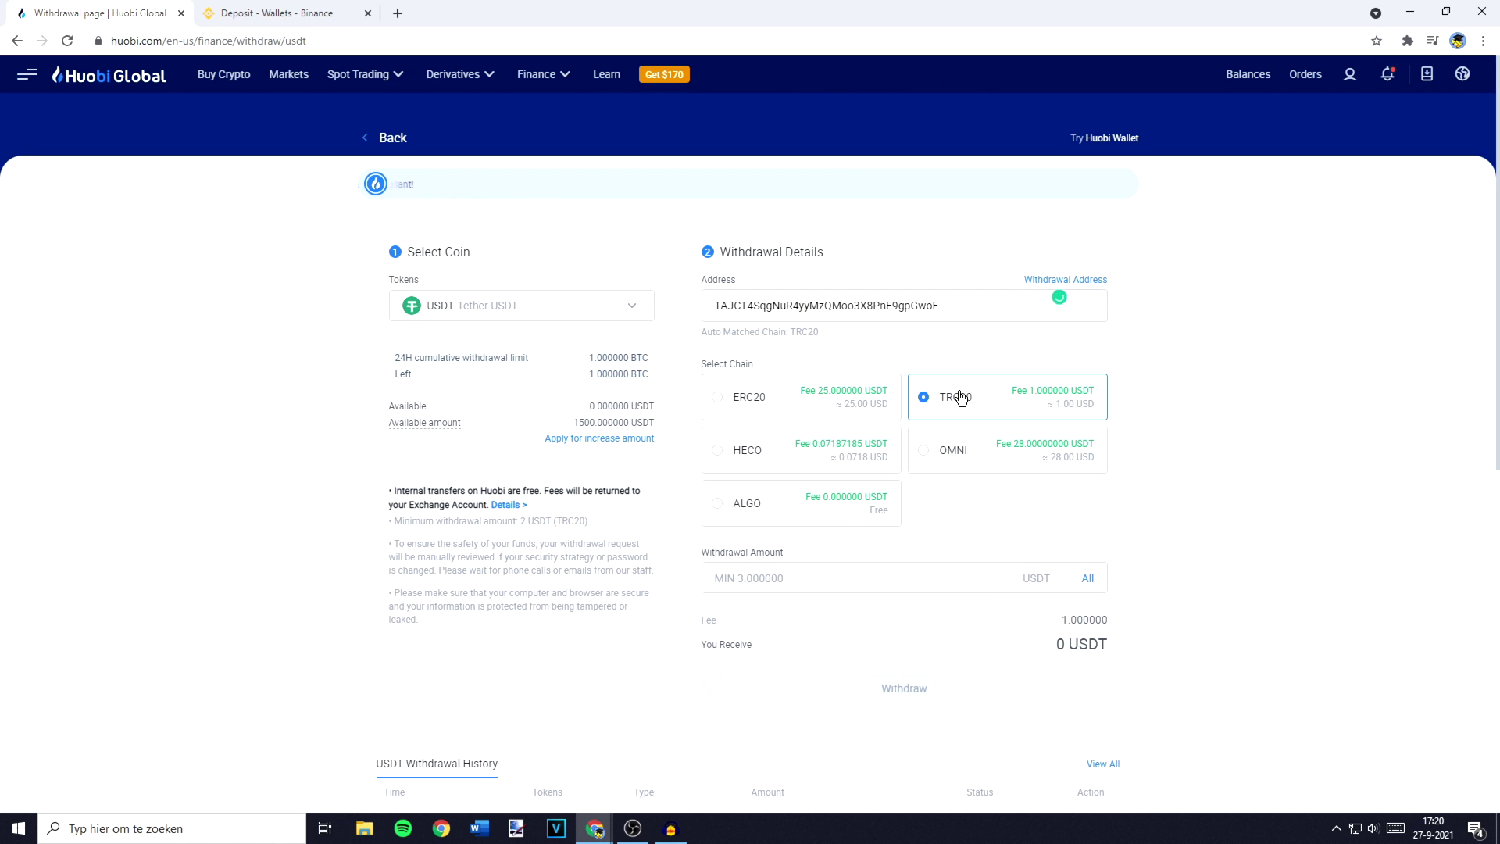
{"action": "left_click", "coordinate": [894, 587]}
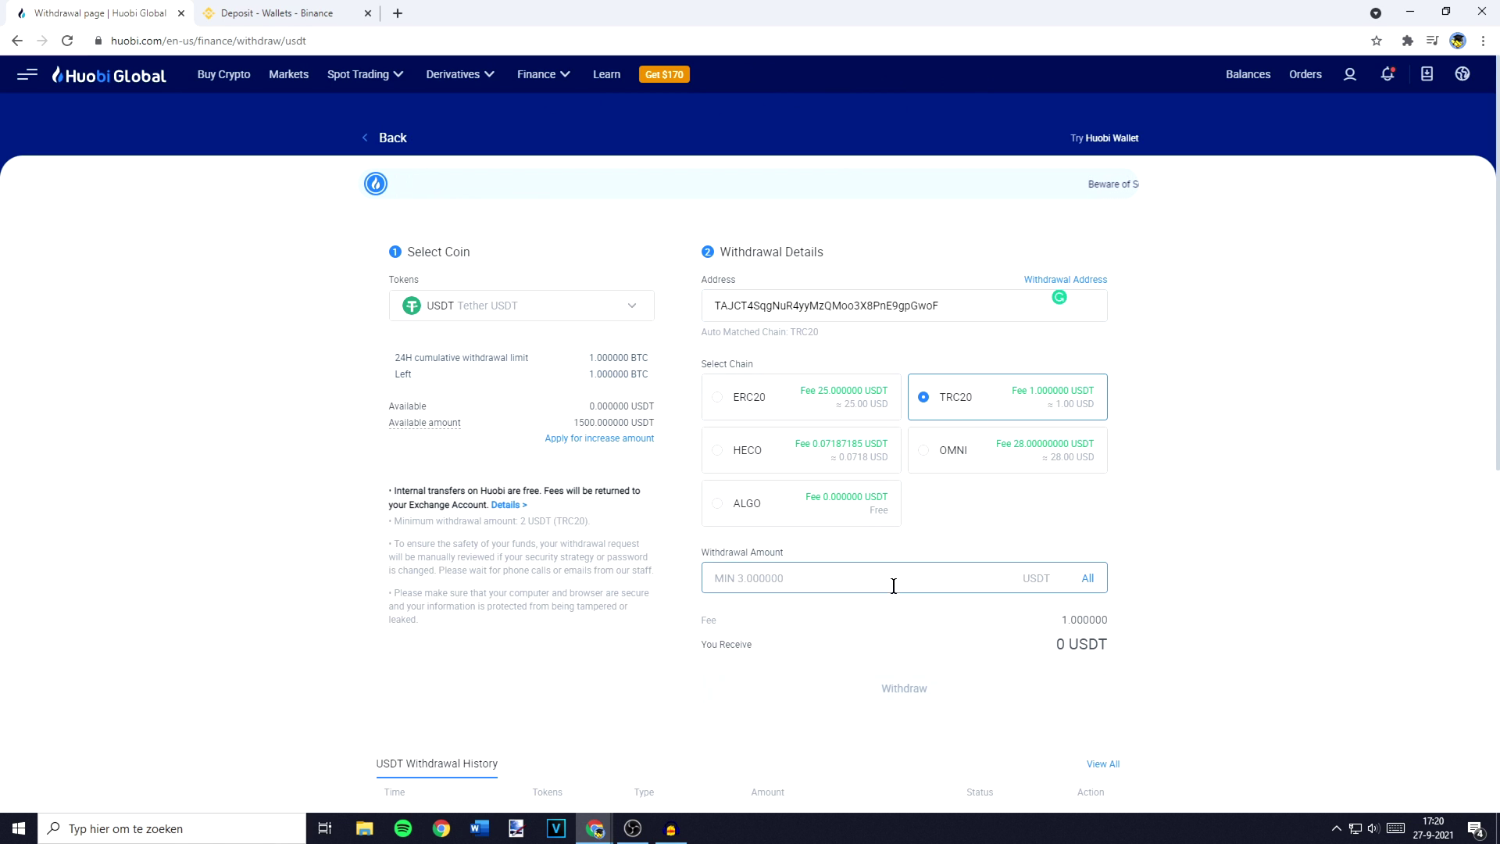
{"action": "type", "text": "100"}
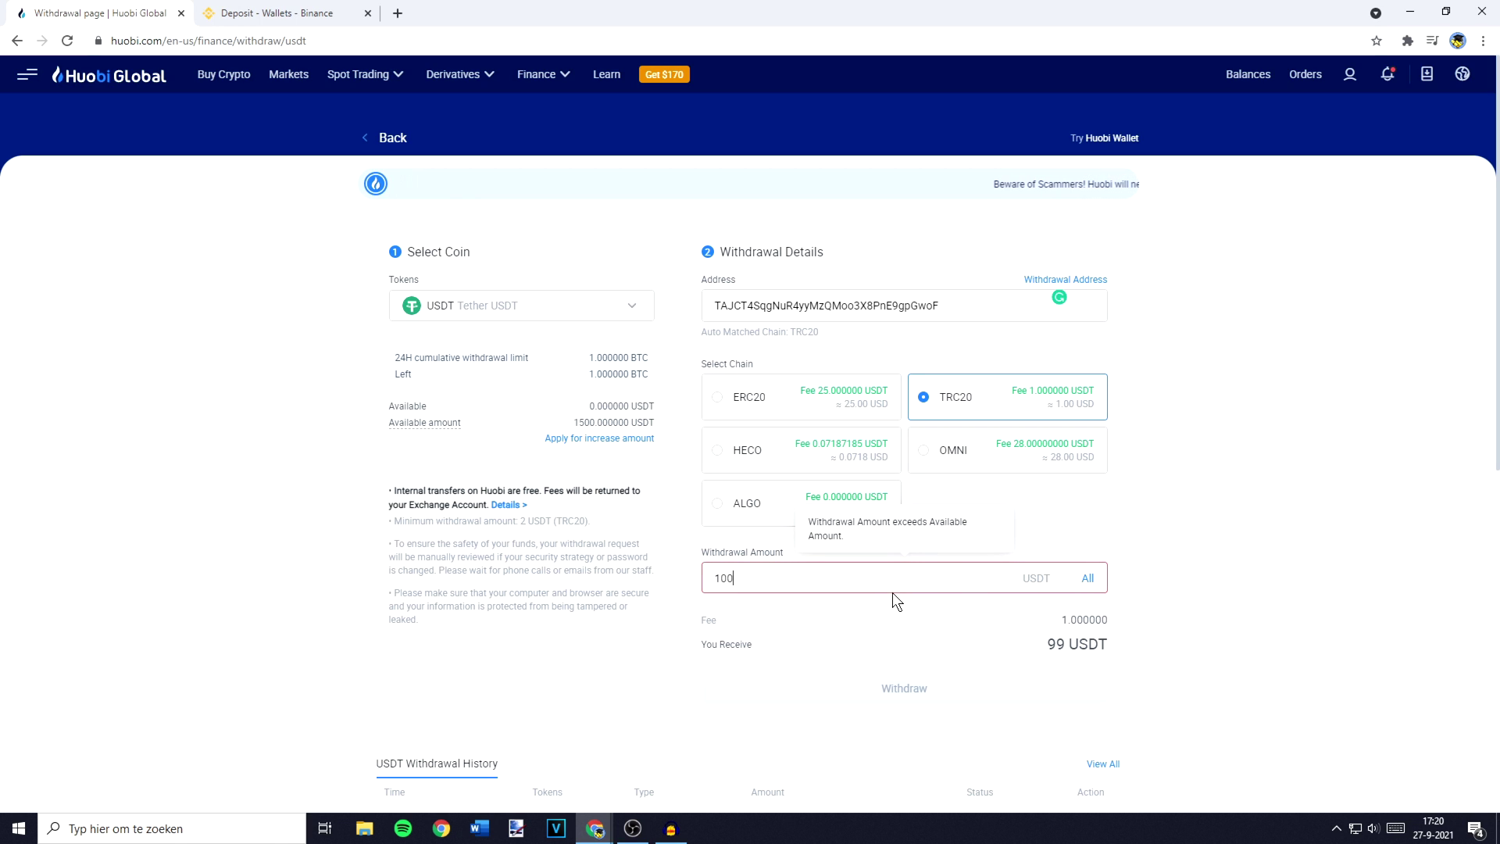